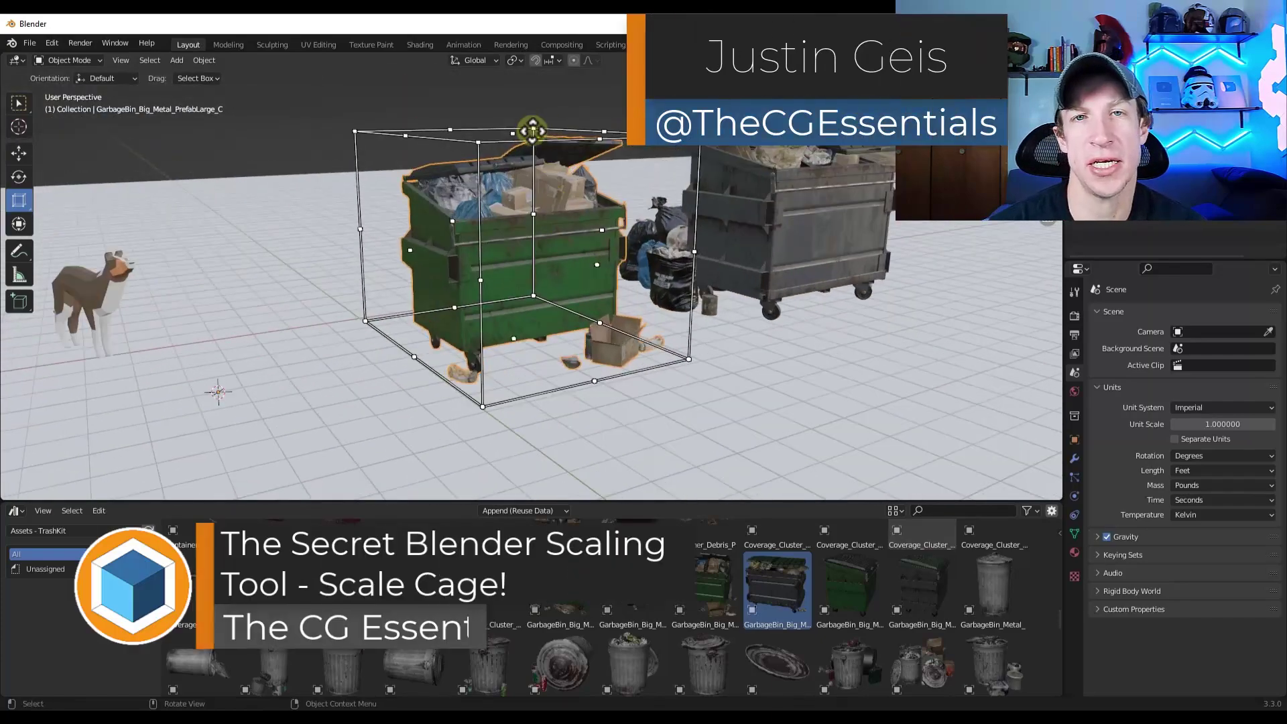
Resize the dumpsters together by dragging the scale cage handles, then confirm.
{"action": "mouse_move", "coordinate": [532, 131]}
{"action": "left_mouse_down"}
{"action": "mouse_move", "coordinate": [546, 335]}
{"action": "mouse_move", "coordinate": [535, 131]}
{"action": "left_mouse_up"}
{"action": "left_click_drag", "start_coordinate": [402, 249], "coordinate": [516, 238]}
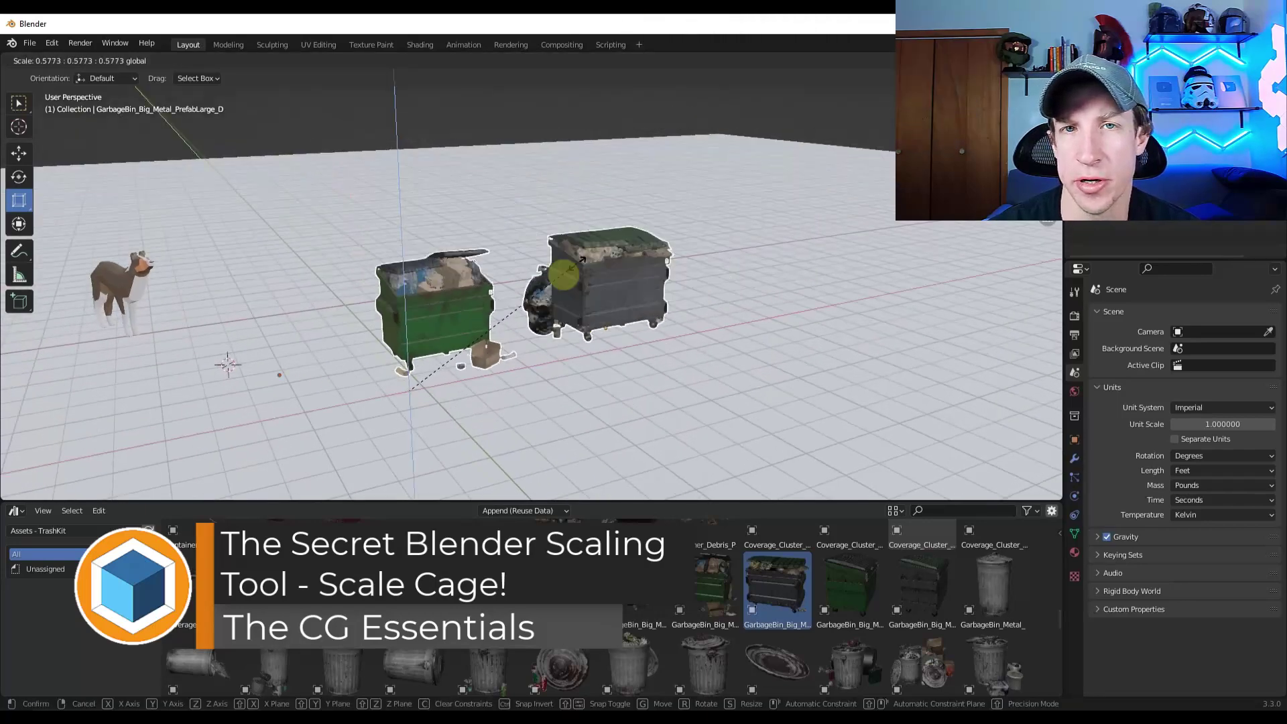
{"action": "left_click", "coordinate": [712, 230]}
Switch to box selection, start a uniform scale, then scroll the Blender Secrets PDF to 'The Scale Cage'.
{"action": "left_click", "coordinate": [19, 103]}
{"action": "key", "text": "s"}
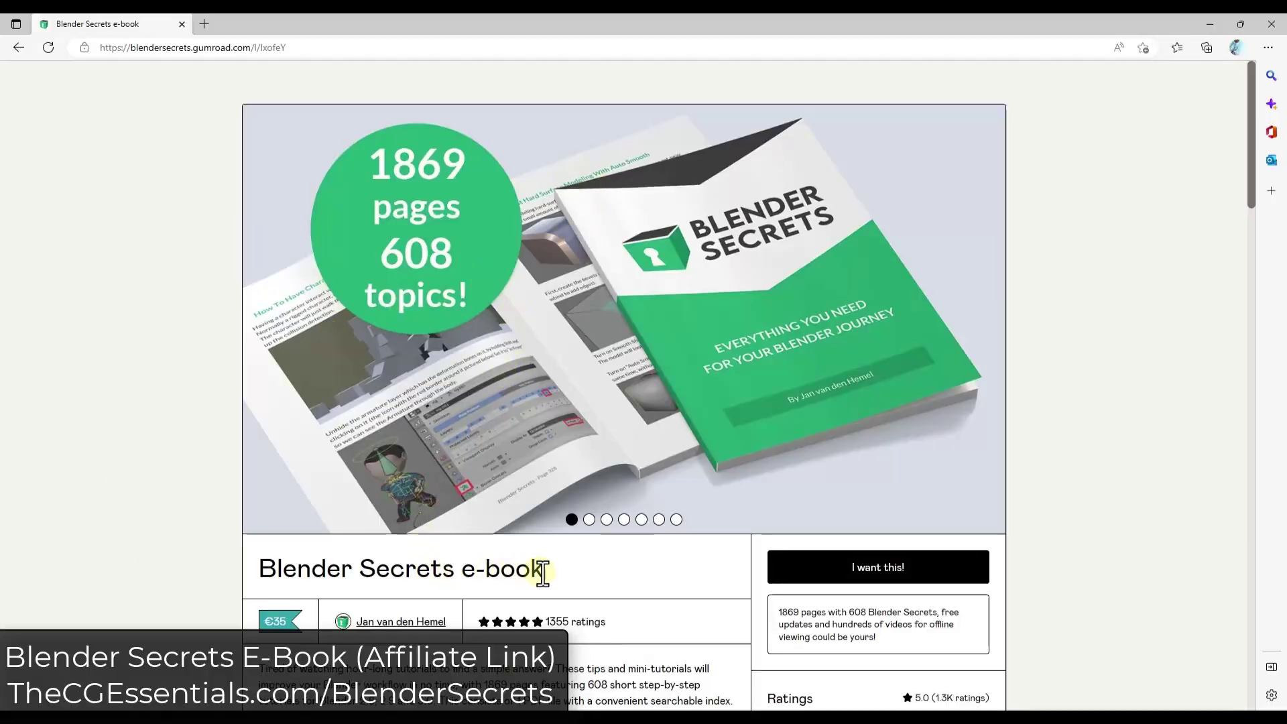
{"action": "scroll", "coordinate": [543, 574], "scroll_direction": "down", "scroll_amount": 3}
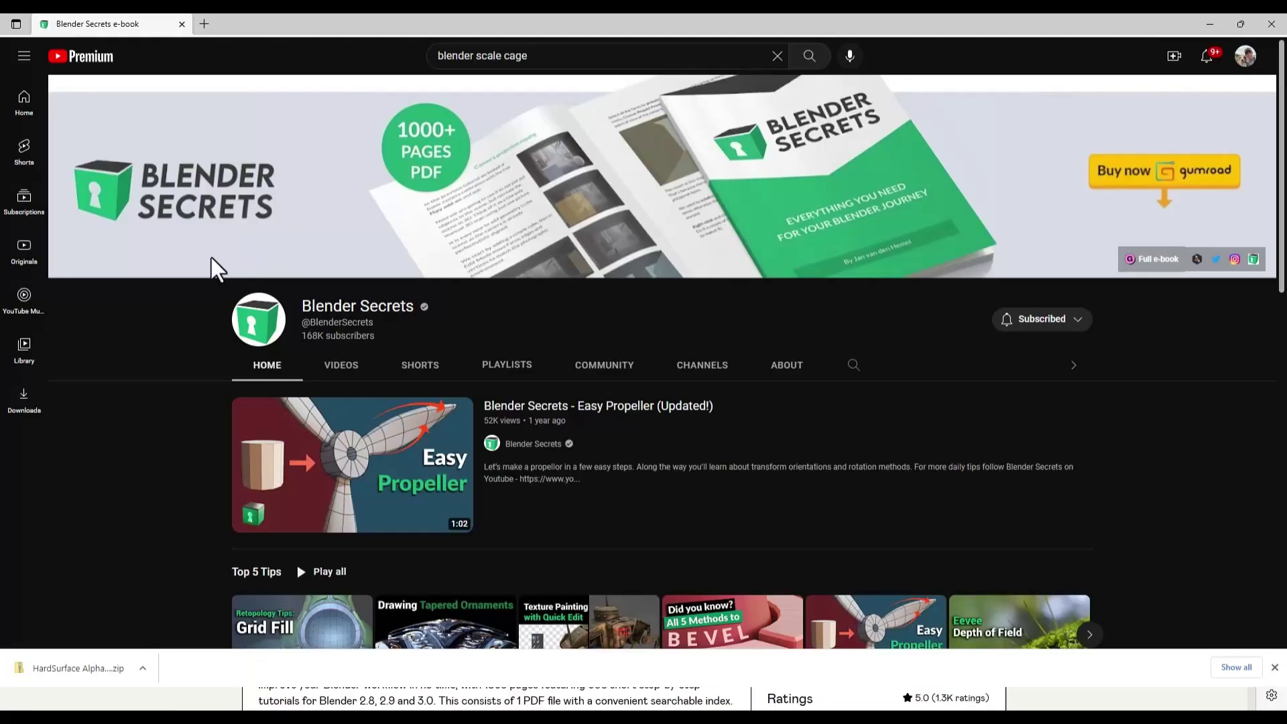
{"action": "scroll", "coordinate": [210, 257], "scroll_direction": "down", "scroll_amount": 7}
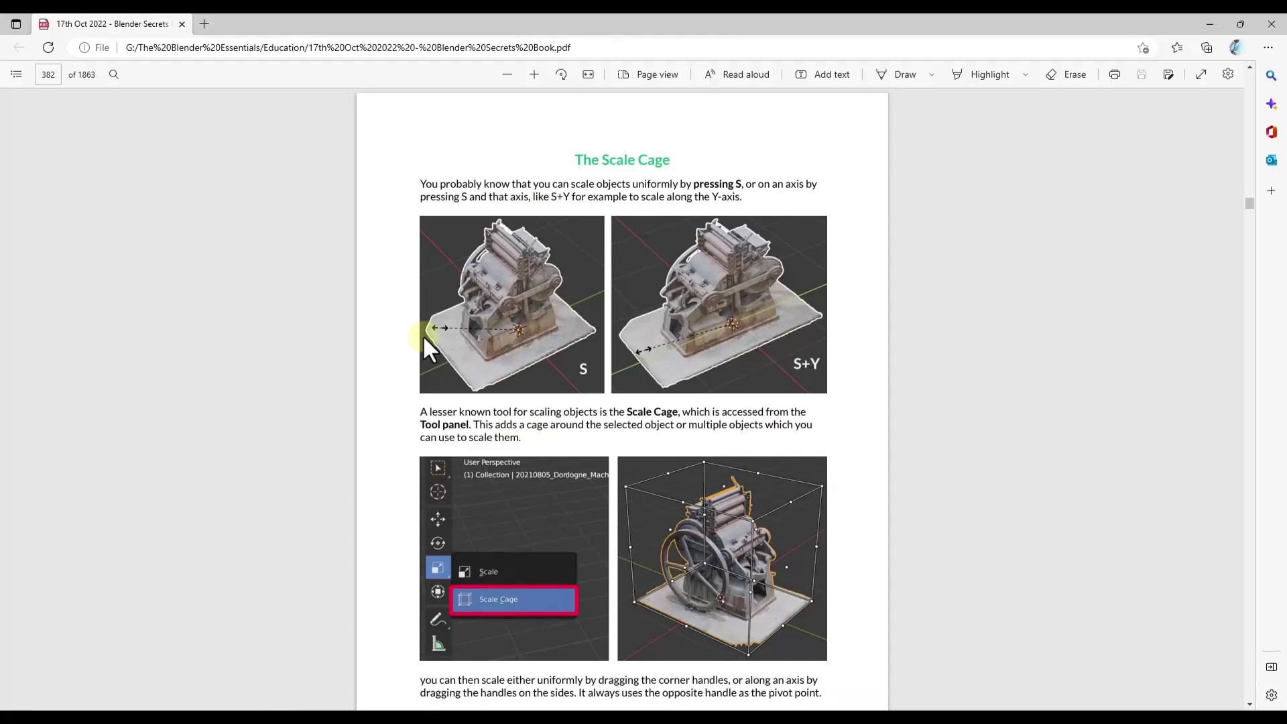
Read the Scale Cage pages and open the PDF's Table of Contents panel.
{"action": "scroll", "coordinate": [726, 392], "scroll_direction": "down", "scroll_amount": 10}
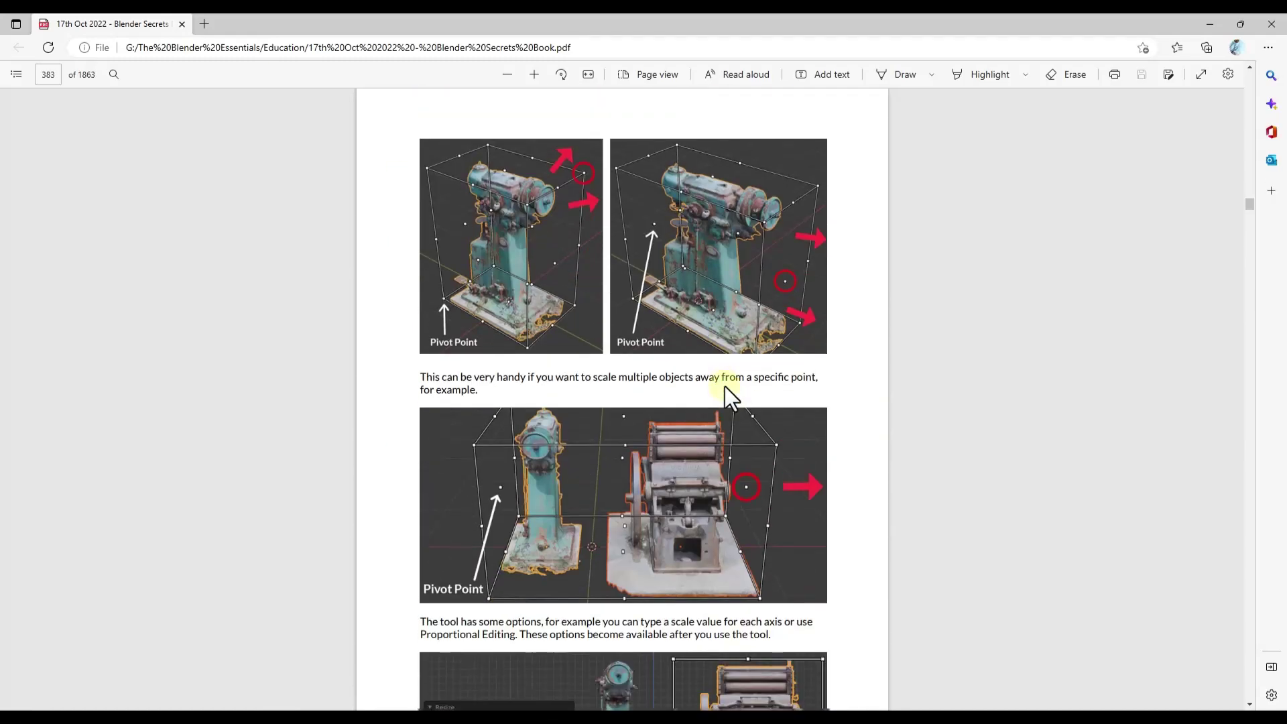
{"action": "scroll", "coordinate": [671, 349], "scroll_direction": "up", "scroll_amount": 5}
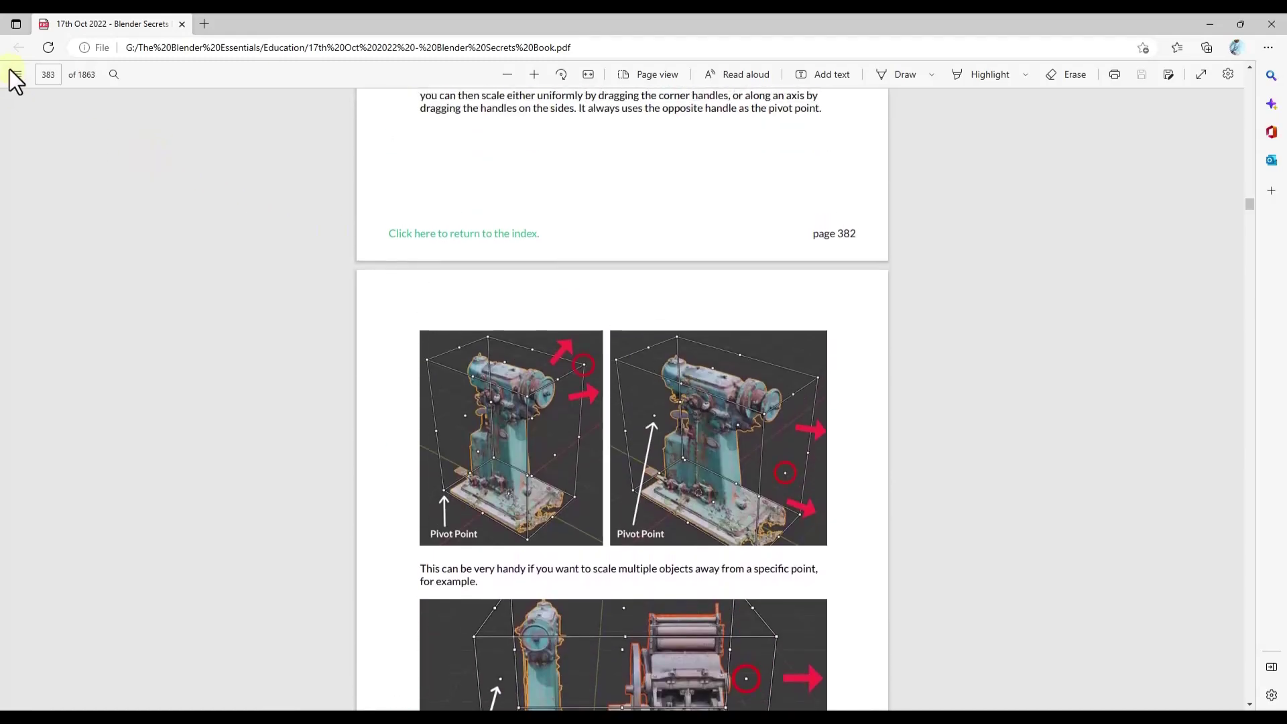
{"action": "left_click", "coordinate": [16, 74]}
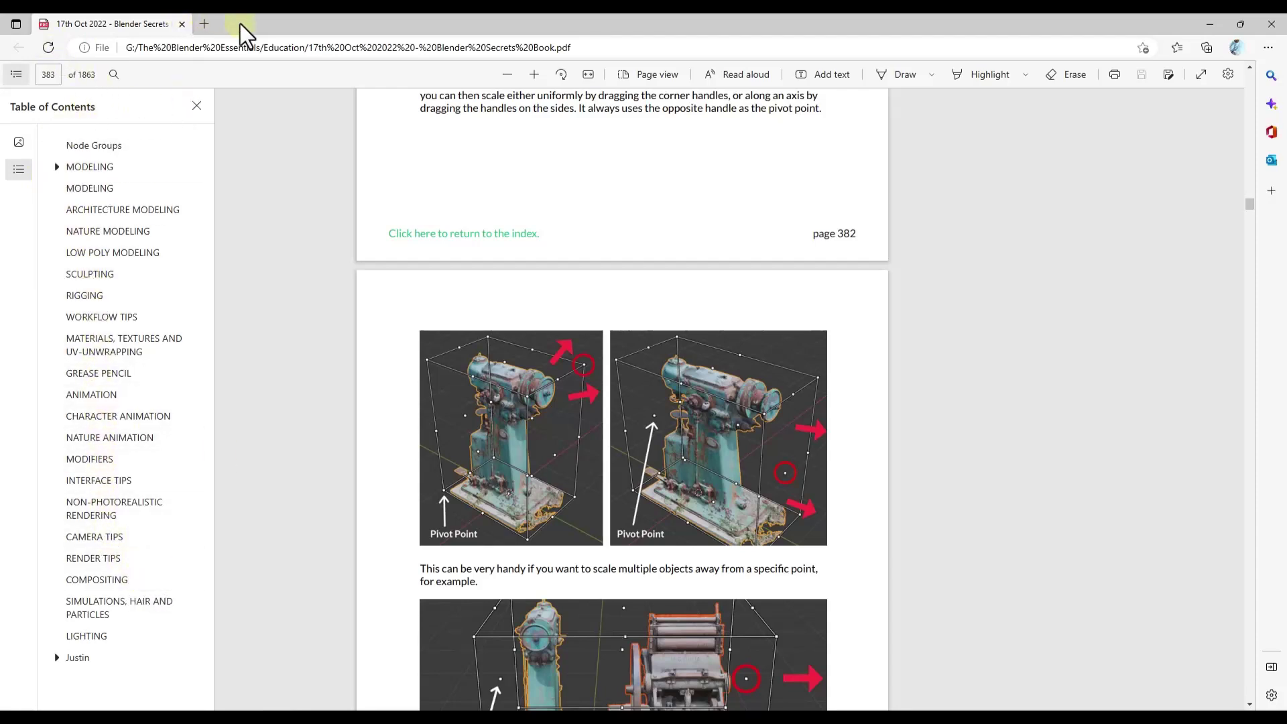
Browse the Scale Cage pages, then minimize Edge to bring back the Blender dumpster scene.
{"action": "scroll", "coordinate": [559, 412], "scroll_direction": "down", "scroll_amount": 3}
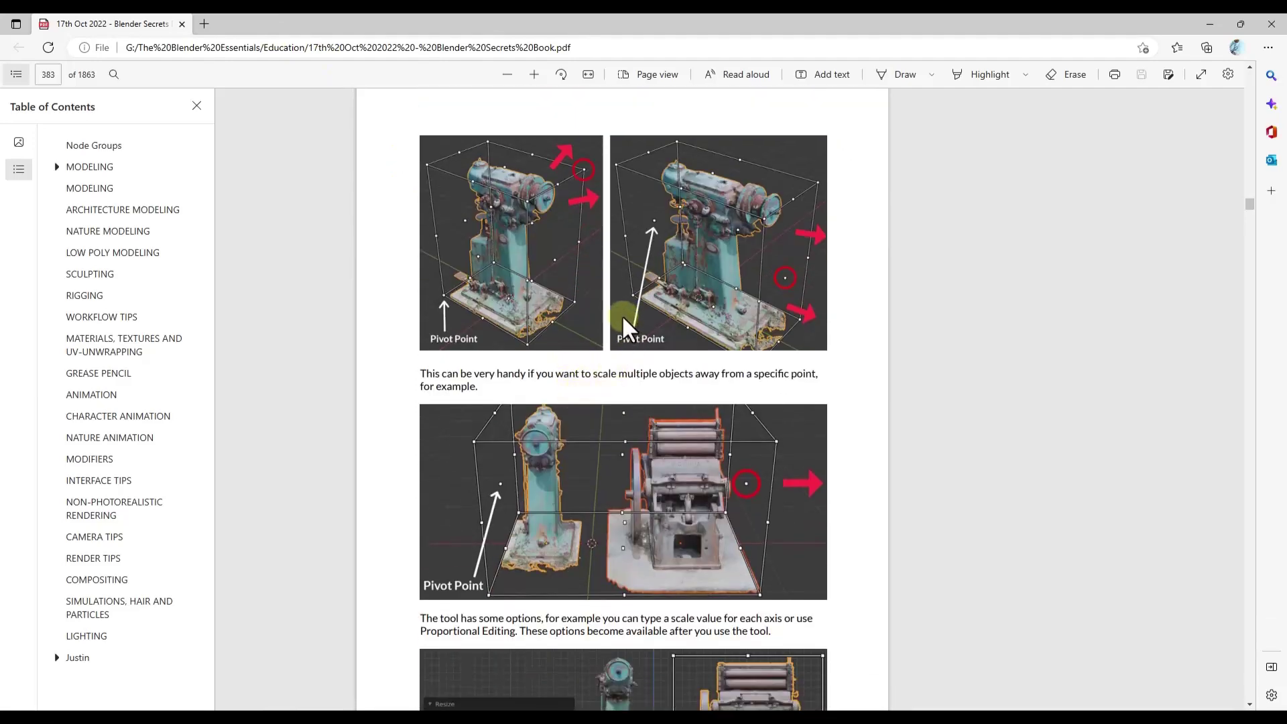
{"action": "scroll", "coordinate": [628, 329], "scroll_direction": "up", "scroll_amount": 3}
{"action": "scroll", "coordinate": [624, 326], "scroll_direction": "up", "scroll_amount": 5}
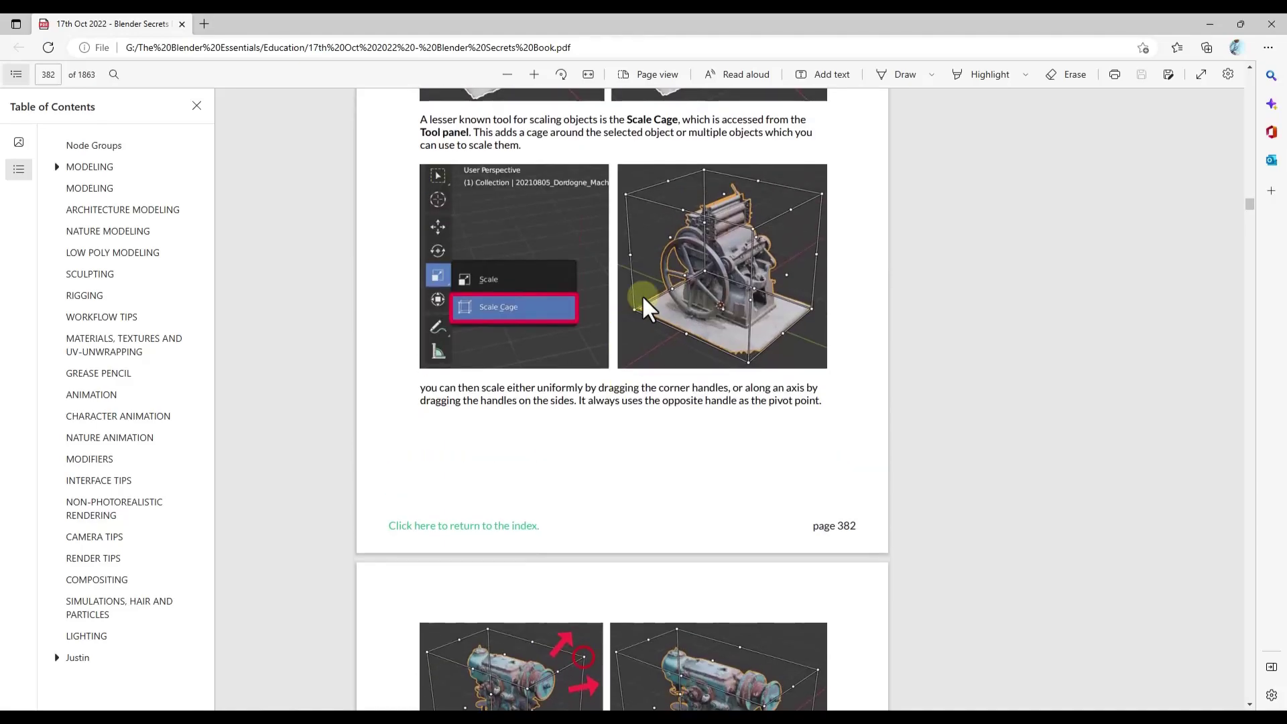
{"action": "left_click", "coordinate": [1206, 25]}
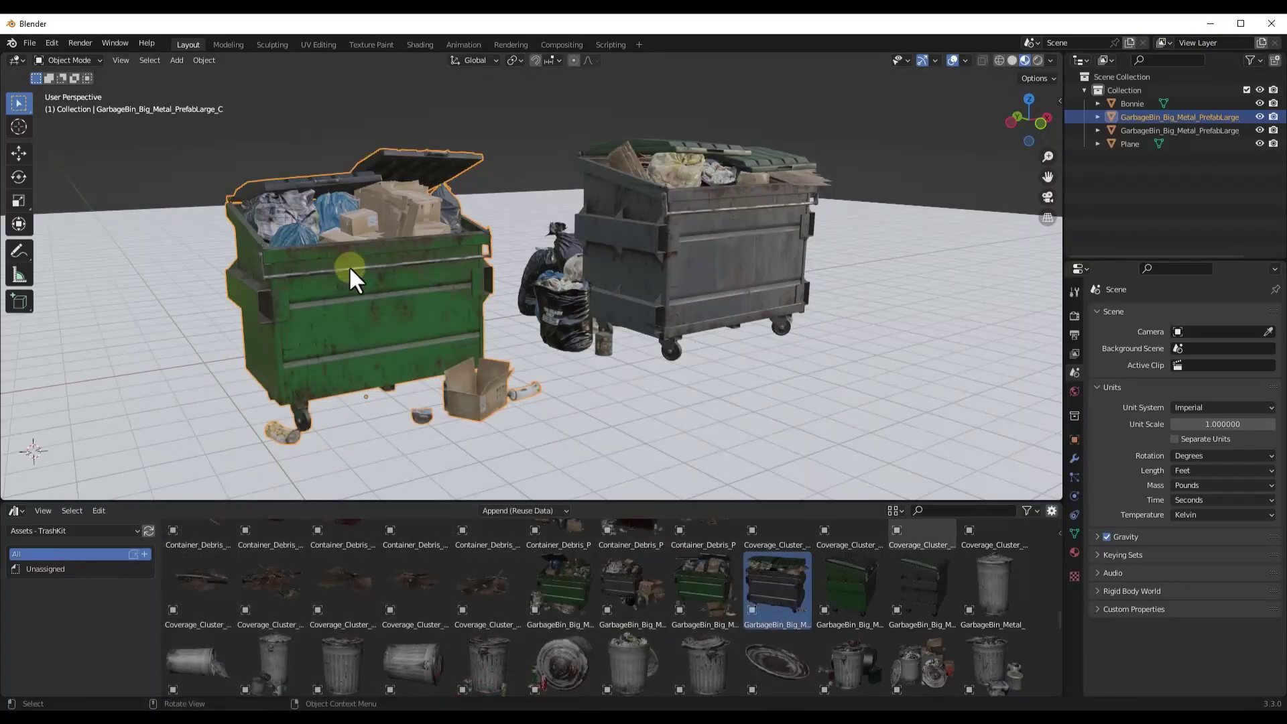
Scale the green dumpster down to about 0.94, trying X then Y axis constraints.
{"action": "key", "text": "s"}
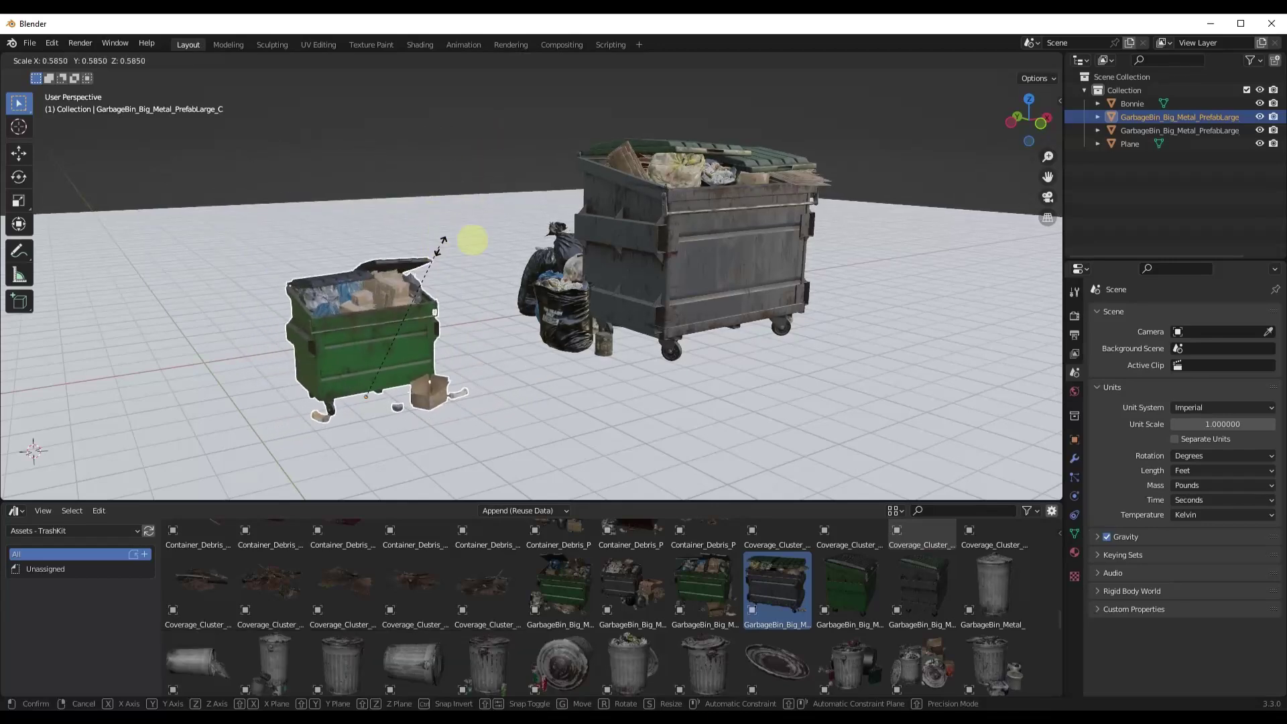
{"action": "key", "text": "x"}
{"action": "key", "text": "y"}
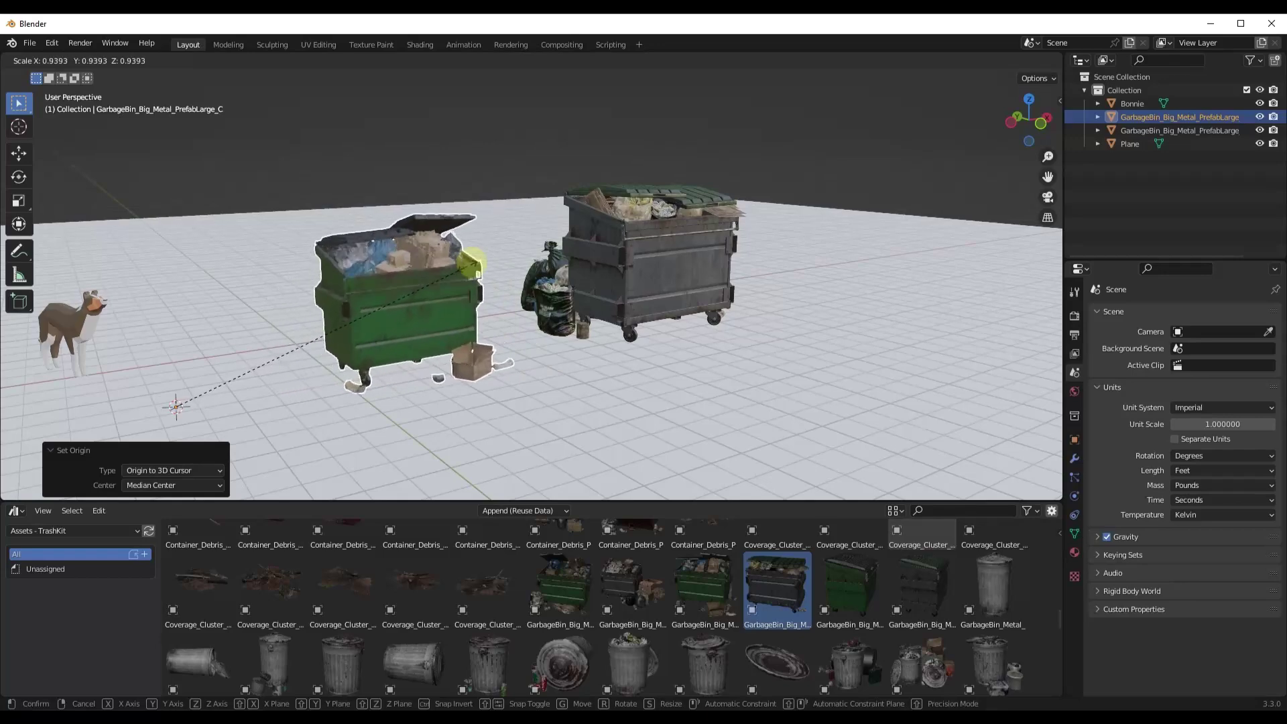
{"action": "left_click", "coordinate": [565, 239]}
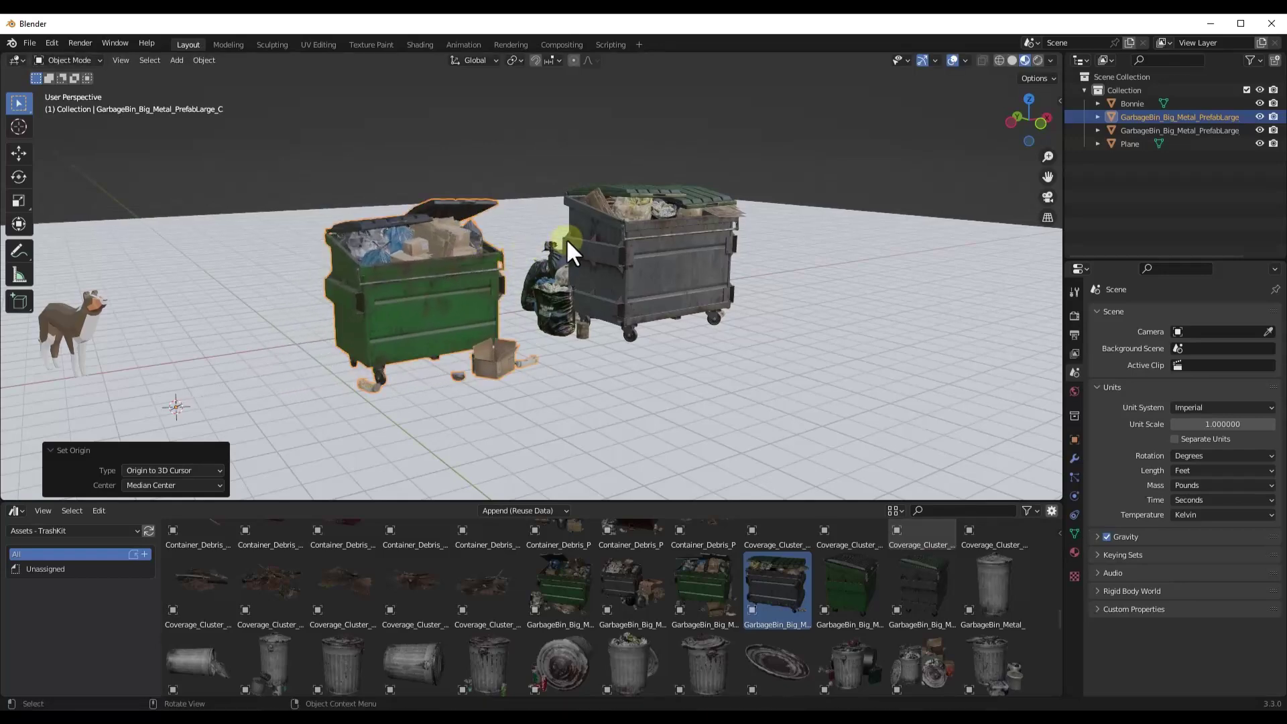
Pick the Scale Cage tool from the Scale tool variants and orbit around the dumpster.
{"action": "left_click", "coordinate": [25, 203]}
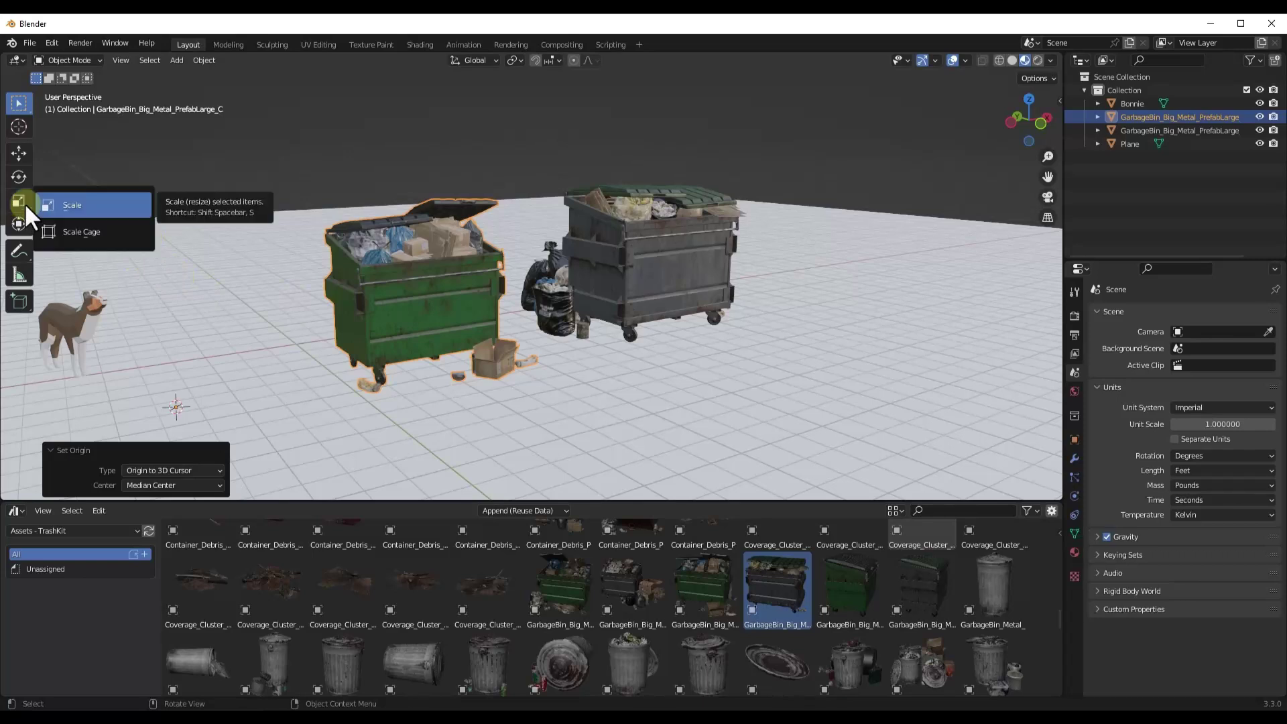
{"action": "left_click_drag", "start_coordinate": [26, 203], "coordinate": [116, 231]}
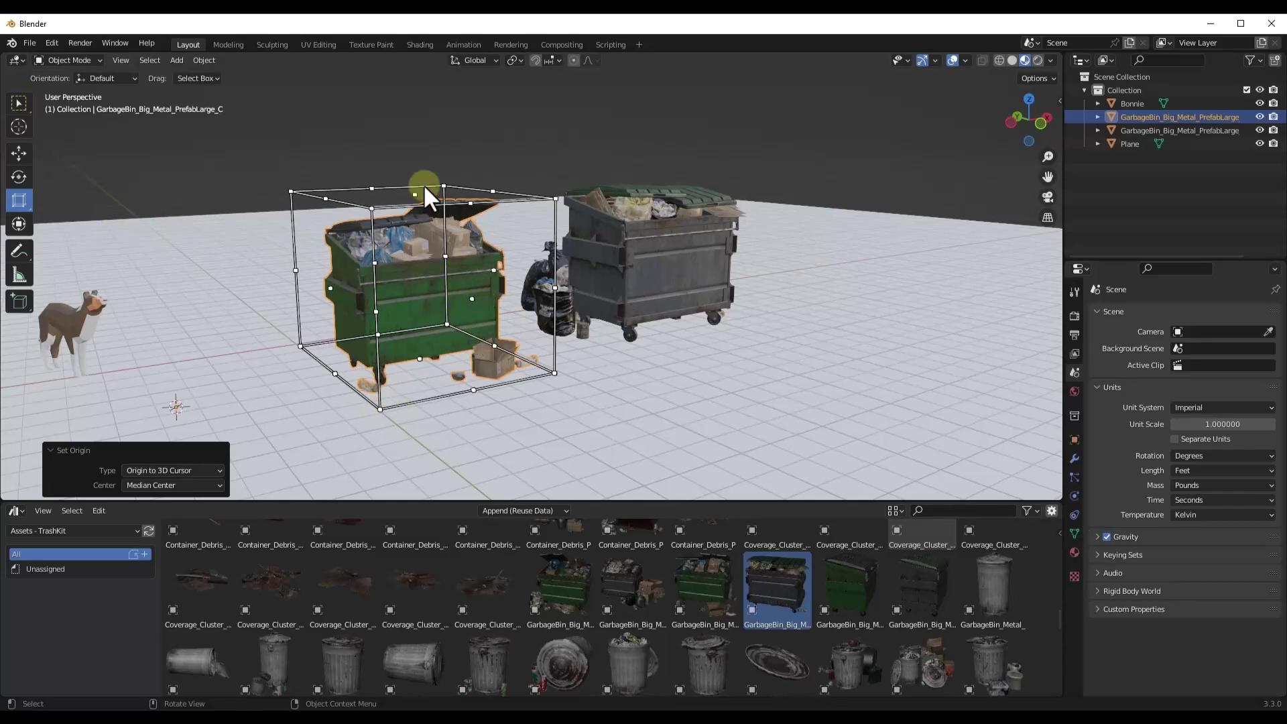
{"action": "scroll", "coordinate": [464, 232], "scroll_direction": "up", "scroll_amount": 2}
{"action": "scroll", "coordinate": [471, 216], "scroll_direction": "down", "scroll_amount": 3}
{"action": "scroll", "coordinate": [387, 291], "scroll_direction": "up", "scroll_amount": 4}
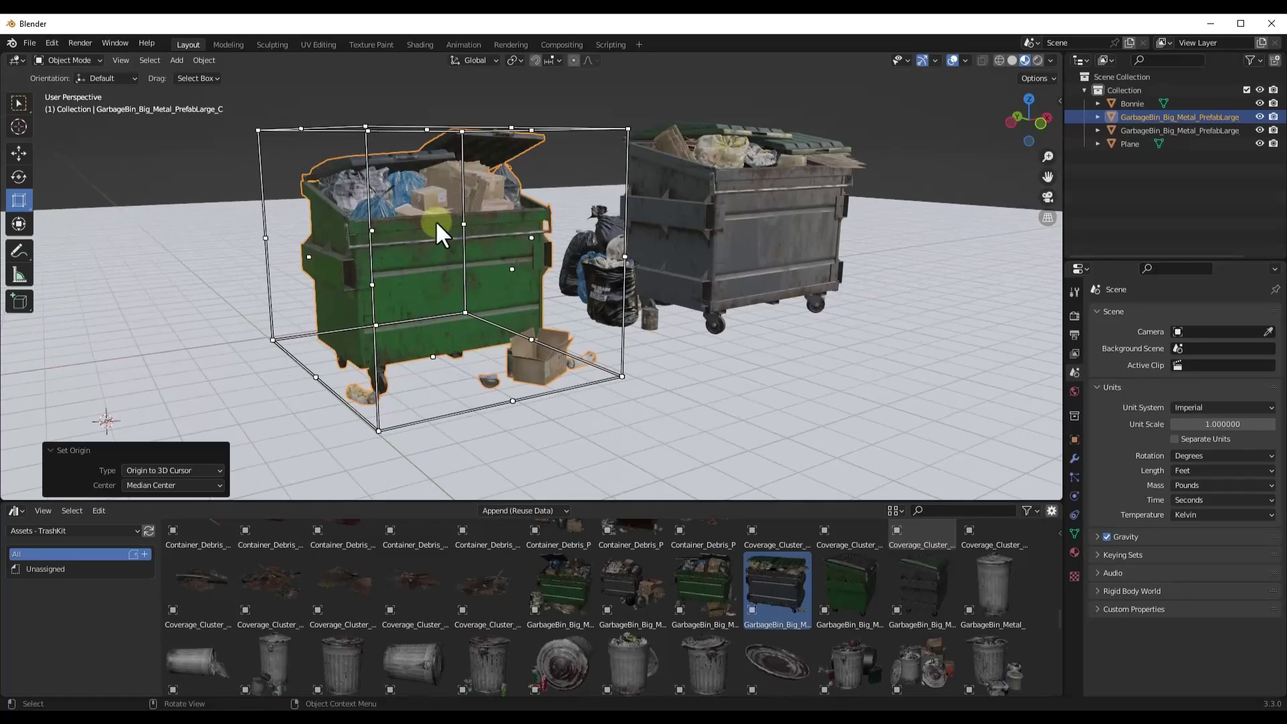
{"action": "middle_click_drag", "start_coordinate": [435, 220], "coordinate": [608, 229]}
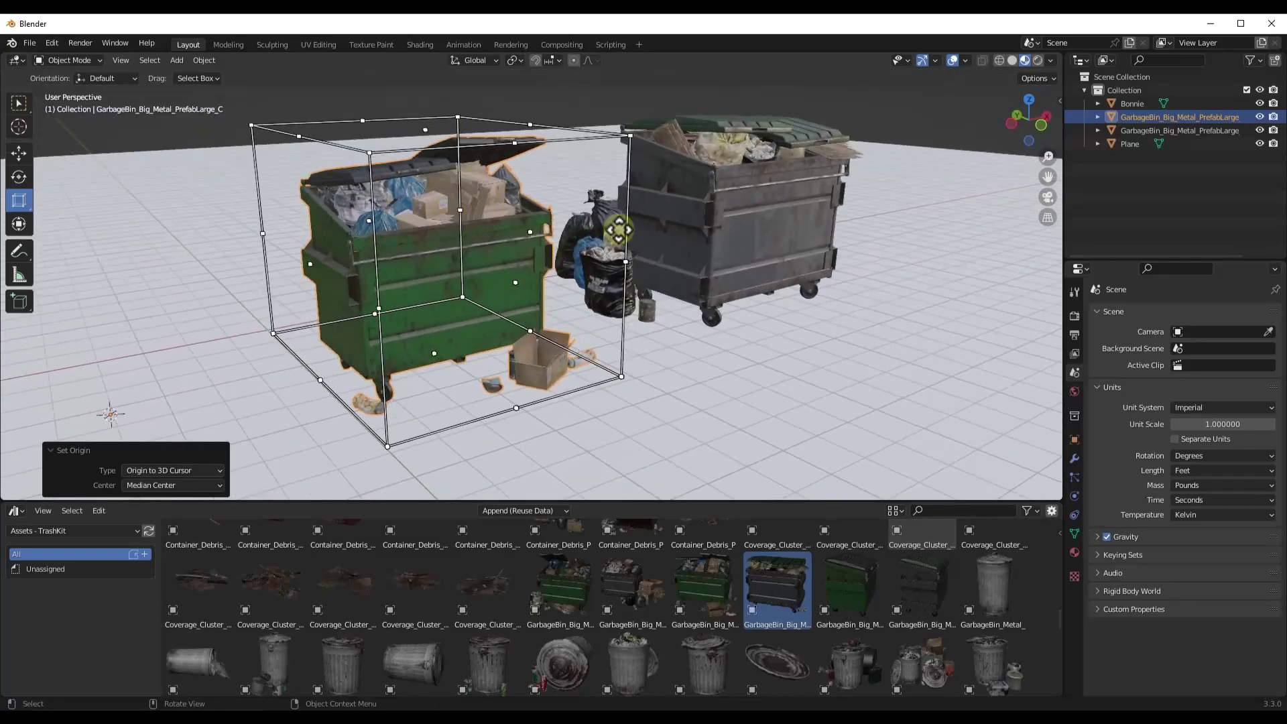
Try selecting the grey dumpster, dog and green dumpster, ending with only the green dumpster selected.
{"action": "left_click", "coordinate": [758, 222]}
{"action": "scroll", "coordinate": [757, 221], "scroll_direction": "down", "scroll_amount": 2}
{"action": "left_click", "coordinate": [221, 295]}
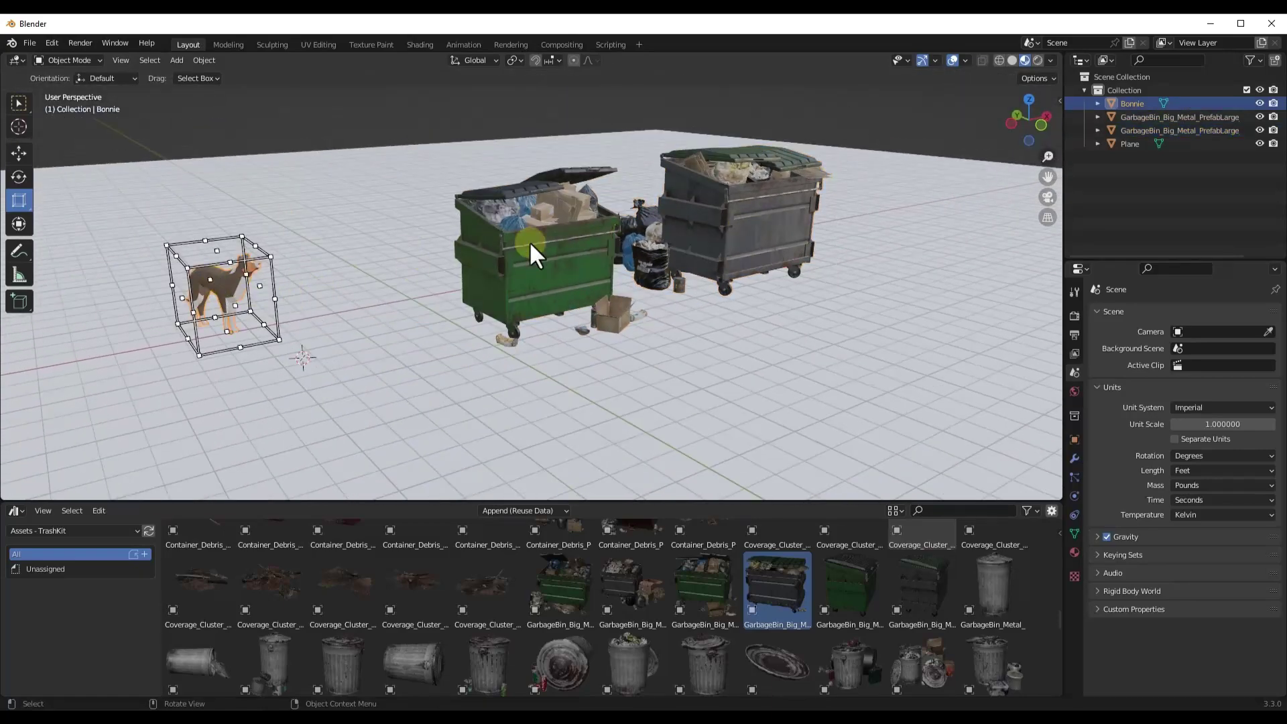
{"action": "left_click", "coordinate": [549, 234]}
{"action": "left_click", "coordinate": [679, 240]}
{"action": "left_click", "coordinate": [556, 239]}
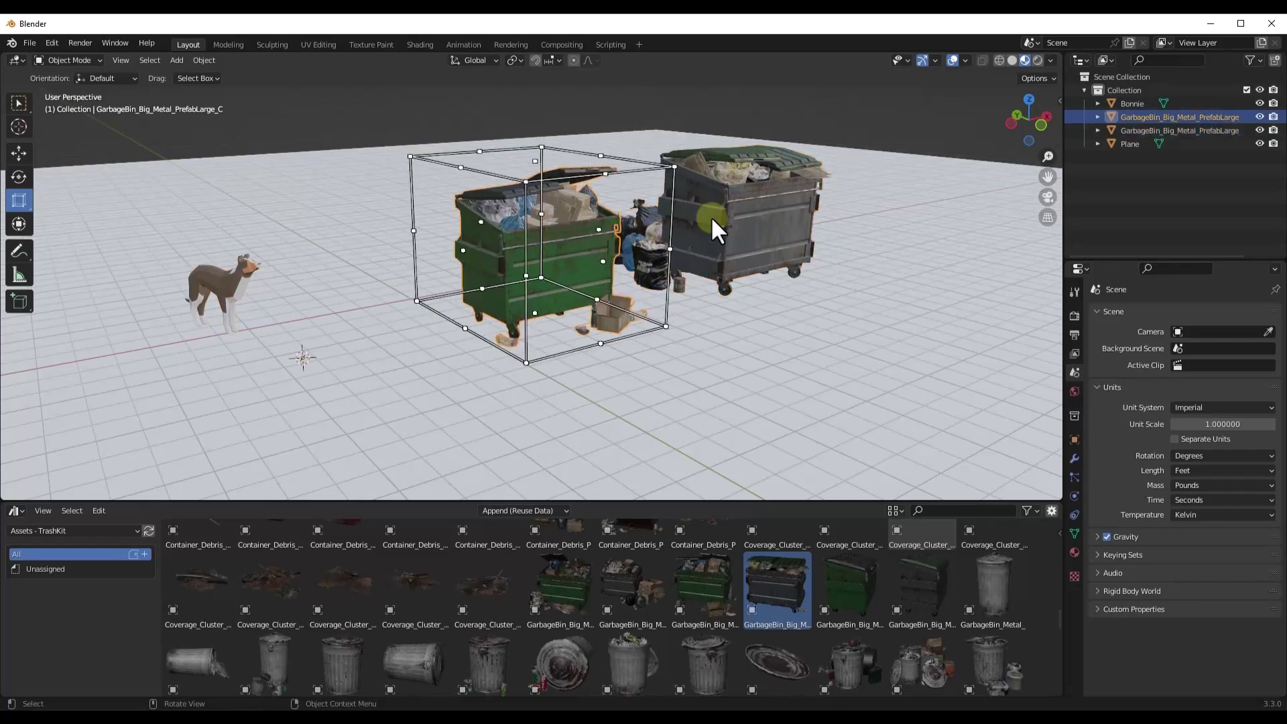
{"action": "left_click", "coordinate": [761, 203], "text": "shift"}
{"action": "mouse_move", "coordinate": [771, 221]}
{"action": "middle_mouse_down"}
{"action": "mouse_move", "coordinate": [708, 210]}
{"action": "mouse_move", "coordinate": [765, 215]}
{"action": "middle_mouse_up"}
{"action": "left_click", "coordinate": [587, 215]}
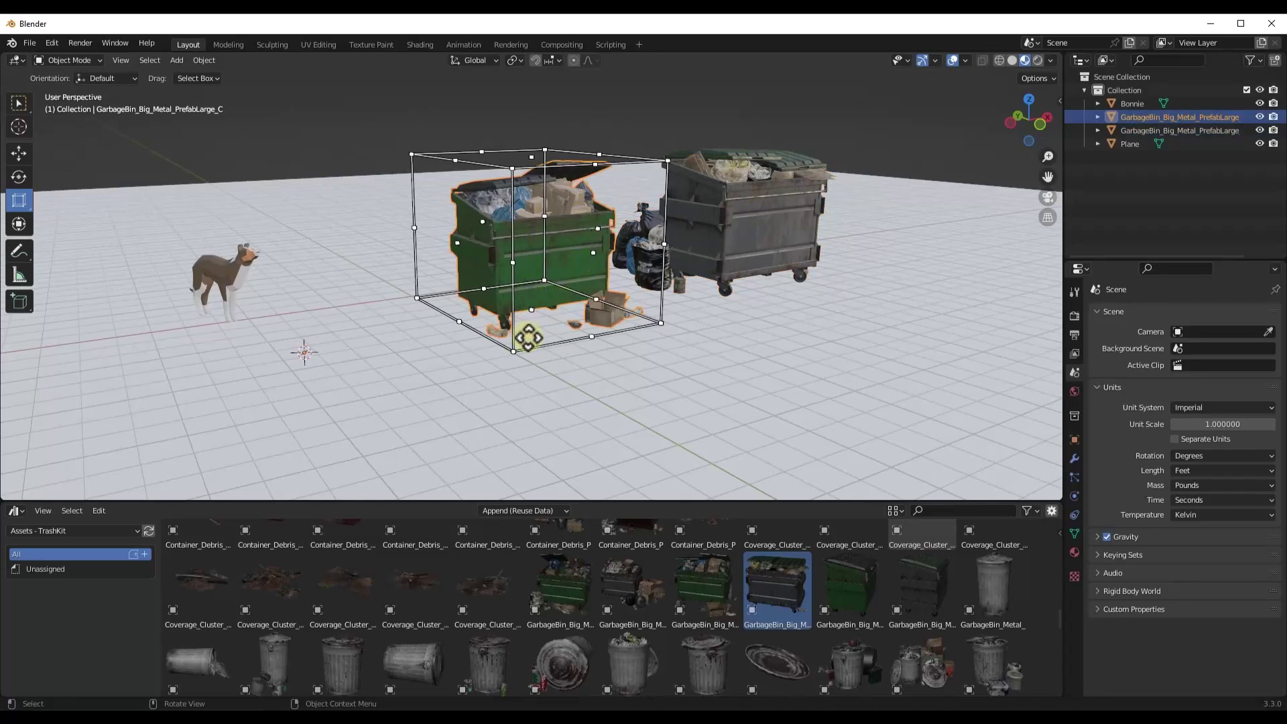
{"action": "scroll", "coordinate": [529, 337], "scroll_direction": "up", "scroll_amount": 3}
Drag the cage handles to shrink the green dumpster uniformly, from a corner, and along X.
{"action": "middle_click_drag", "start_coordinate": [542, 299], "coordinate": [565, 176]}
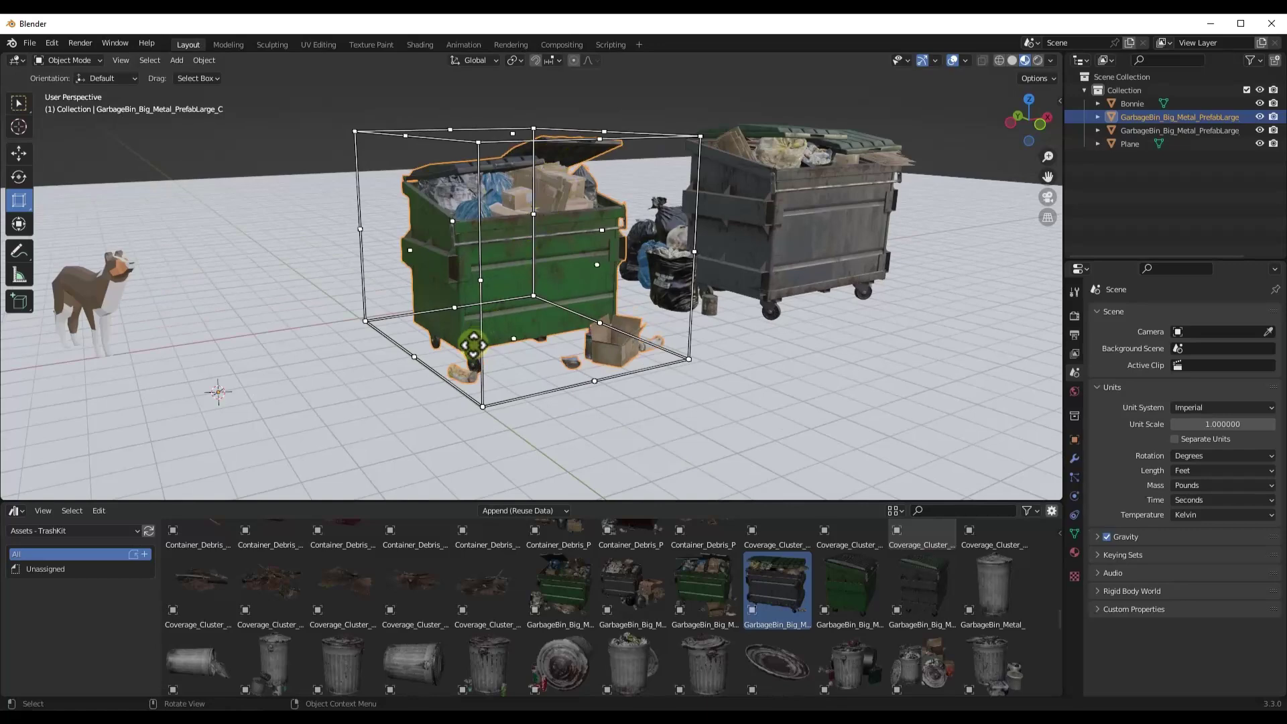
{"action": "mouse_move", "coordinate": [534, 128]}
{"action": "left_mouse_down"}
{"action": "mouse_move", "coordinate": [486, 315]}
{"action": "mouse_move", "coordinate": [543, 136]}
{"action": "mouse_move", "coordinate": [538, 185]}
{"action": "mouse_move", "coordinate": [568, 132]}
{"action": "mouse_move", "coordinate": [549, 149]}
{"action": "mouse_move", "coordinate": [538, 142]}
{"action": "left_mouse_up"}
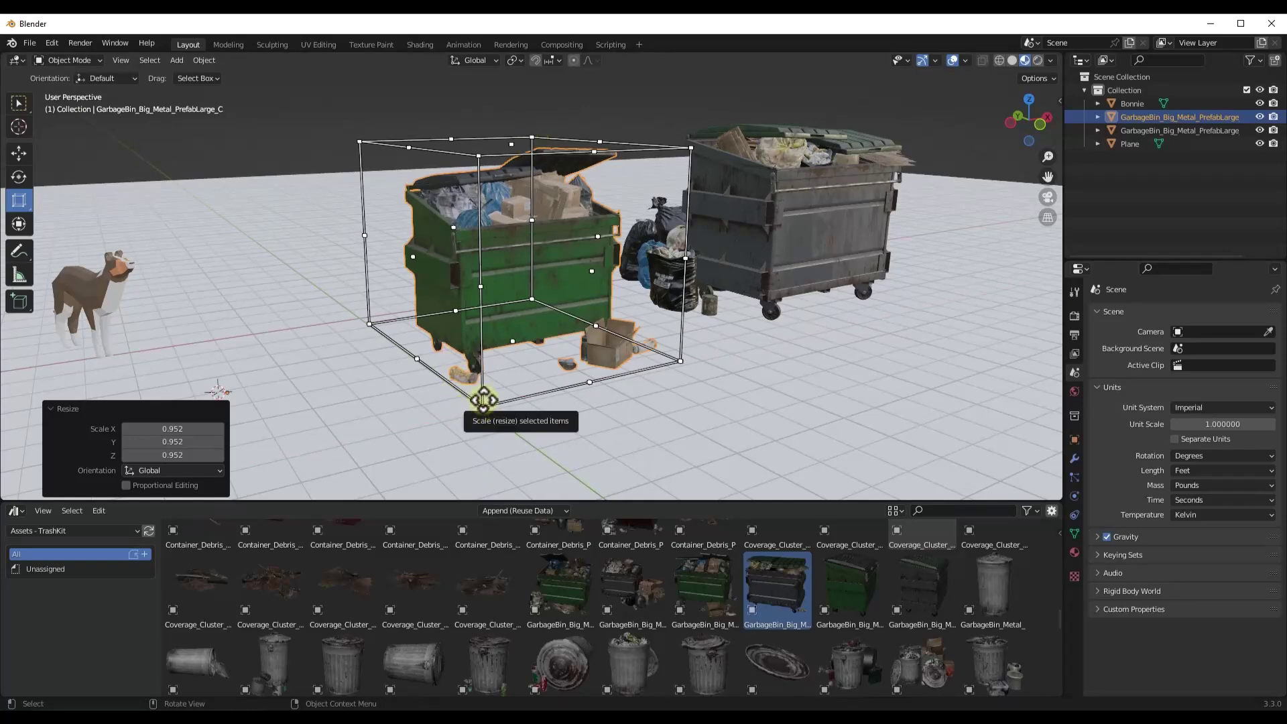
{"action": "left_click_drag", "start_coordinate": [355, 141], "coordinate": [313, 165]}
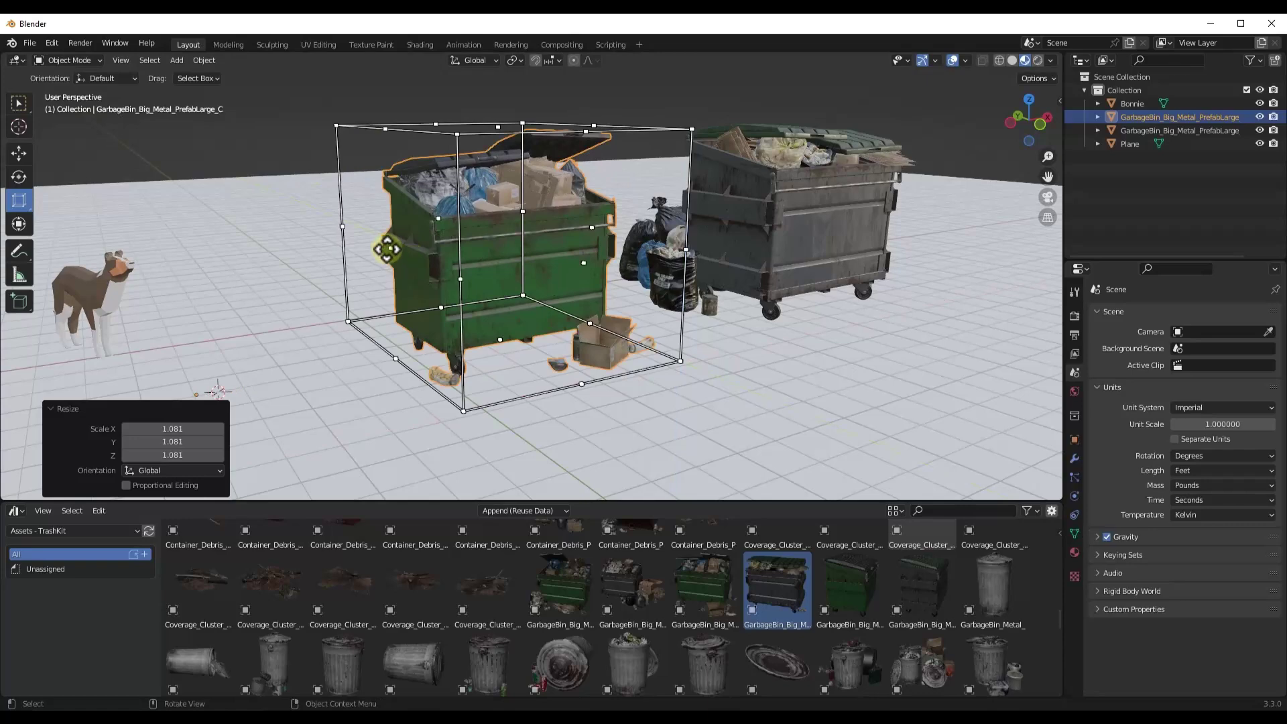
{"action": "mouse_move", "coordinate": [391, 249]}
{"action": "left_mouse_down"}
{"action": "mouse_move", "coordinate": [507, 231]}
{"action": "mouse_move", "coordinate": [426, 252]}
{"action": "mouse_move", "coordinate": [366, 249]}
{"action": "left_mouse_up"}
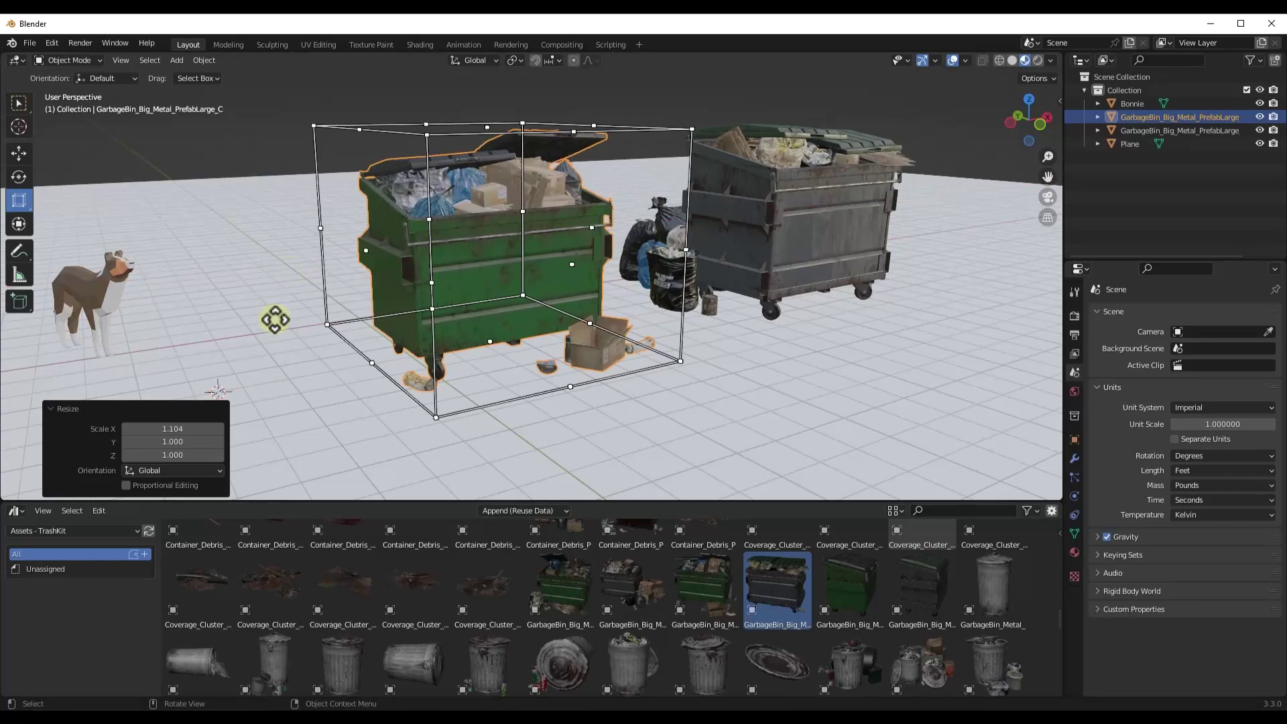
In the Resize panel, reset Scale X to 1, try Scale Z 1.25, then restore it to 1.
{"action": "left_click", "coordinate": [147, 429]}
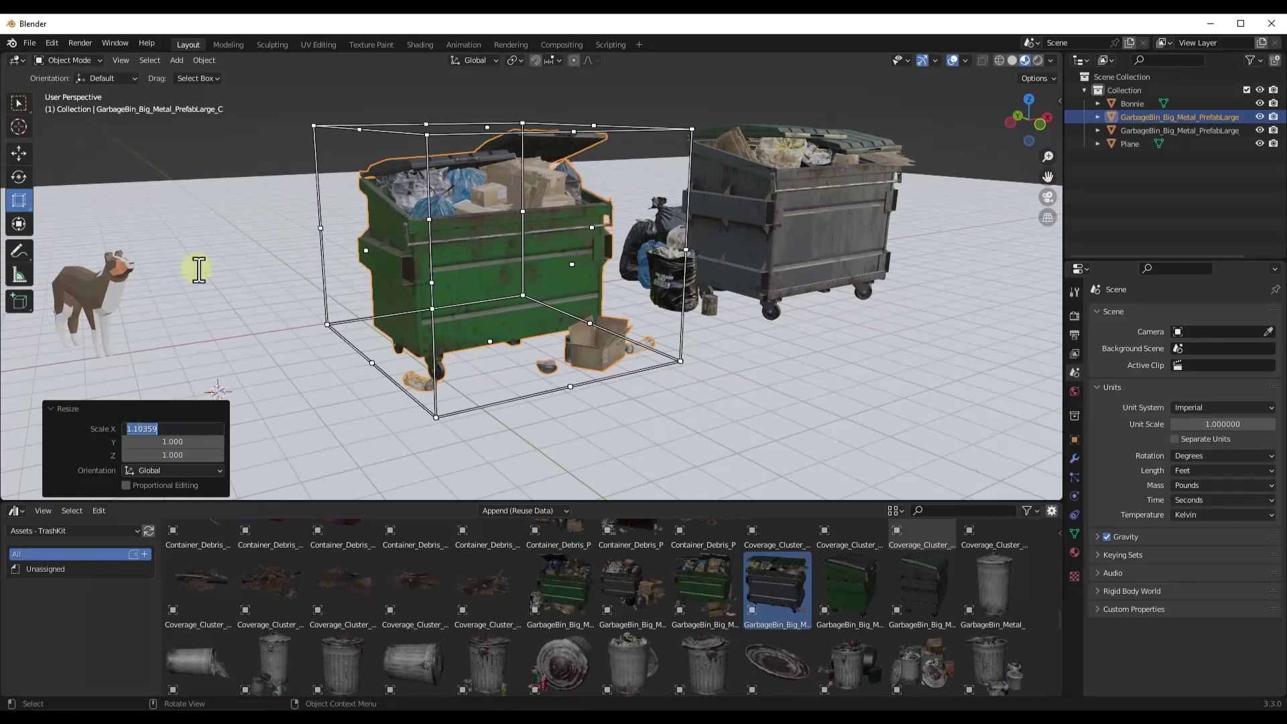
{"action": "type", "text": "1"}
{"action": "key", "text": "Return"}
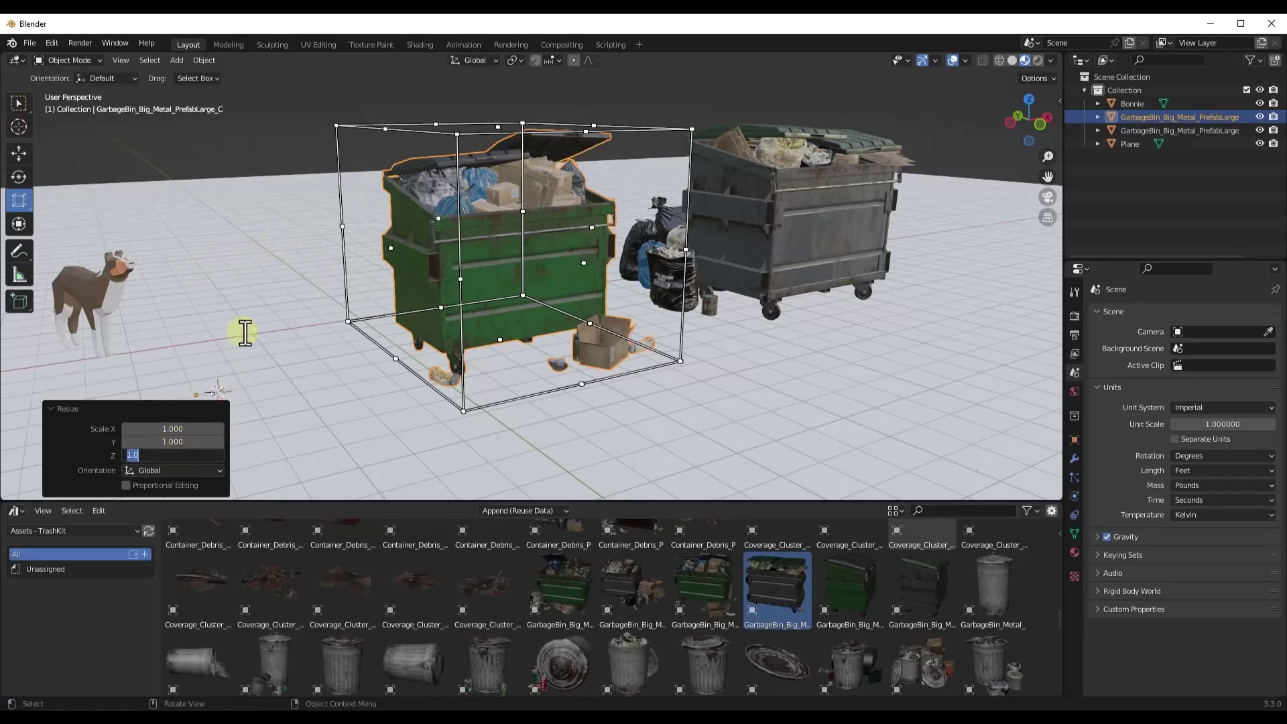
{"action": "key", "text": "Return"}
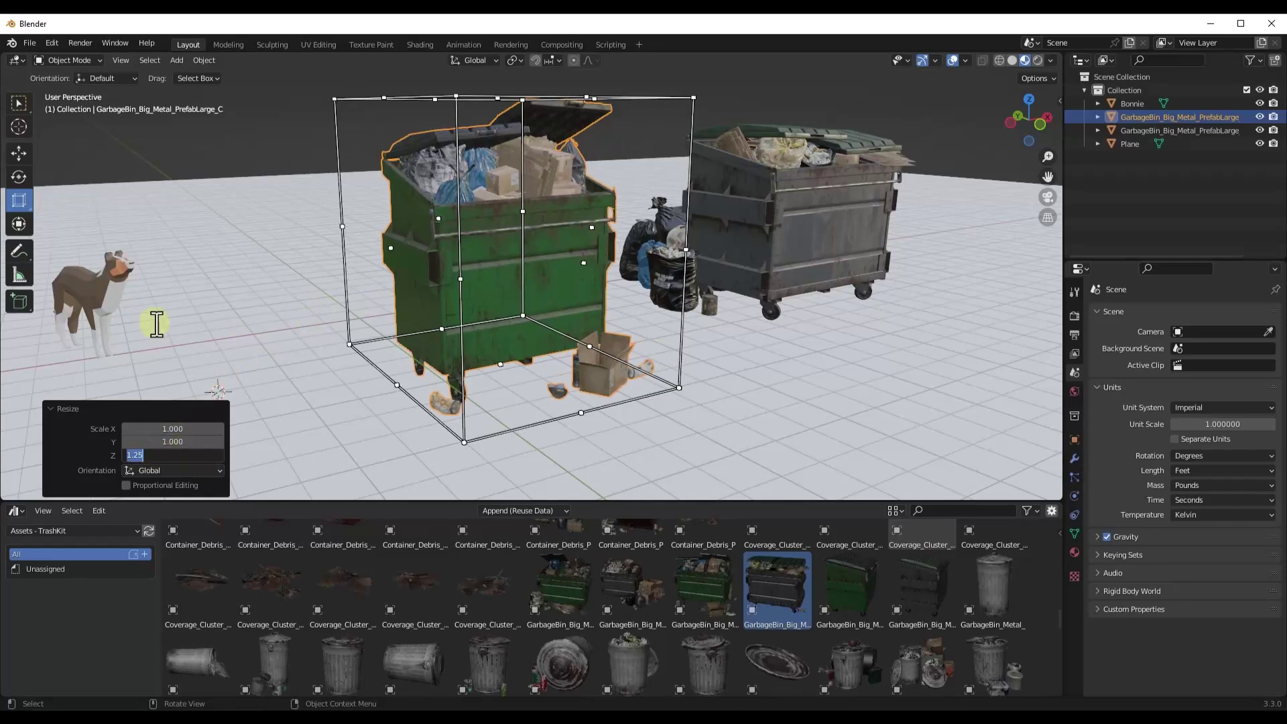
{"action": "key", "text": "Return"}
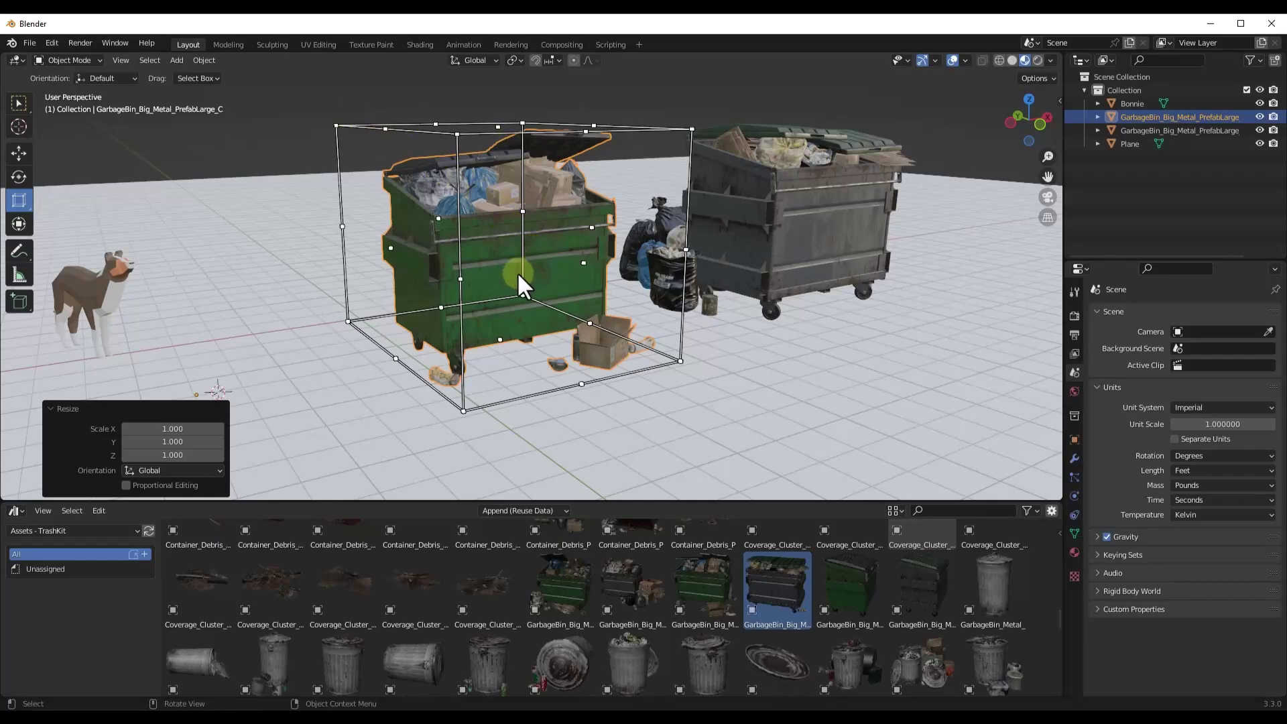
Add the grey dumpster to the selection and scale both down to about 0.92 from the cage's top handle.
{"action": "scroll", "coordinate": [527, 274], "scroll_direction": "down", "scroll_amount": 1}
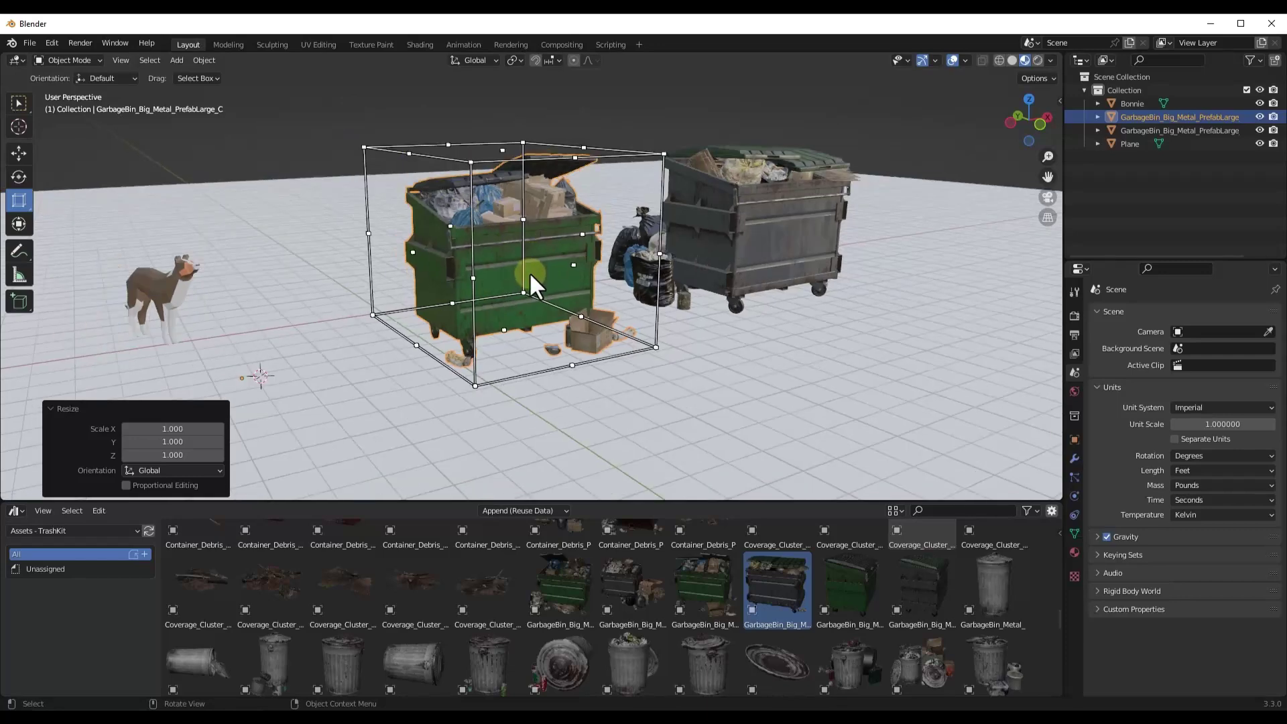
{"action": "middle_click_drag", "start_coordinate": [672, 271], "coordinate": [650, 248]}
{"action": "left_click", "coordinate": [676, 309], "text": "shift"}
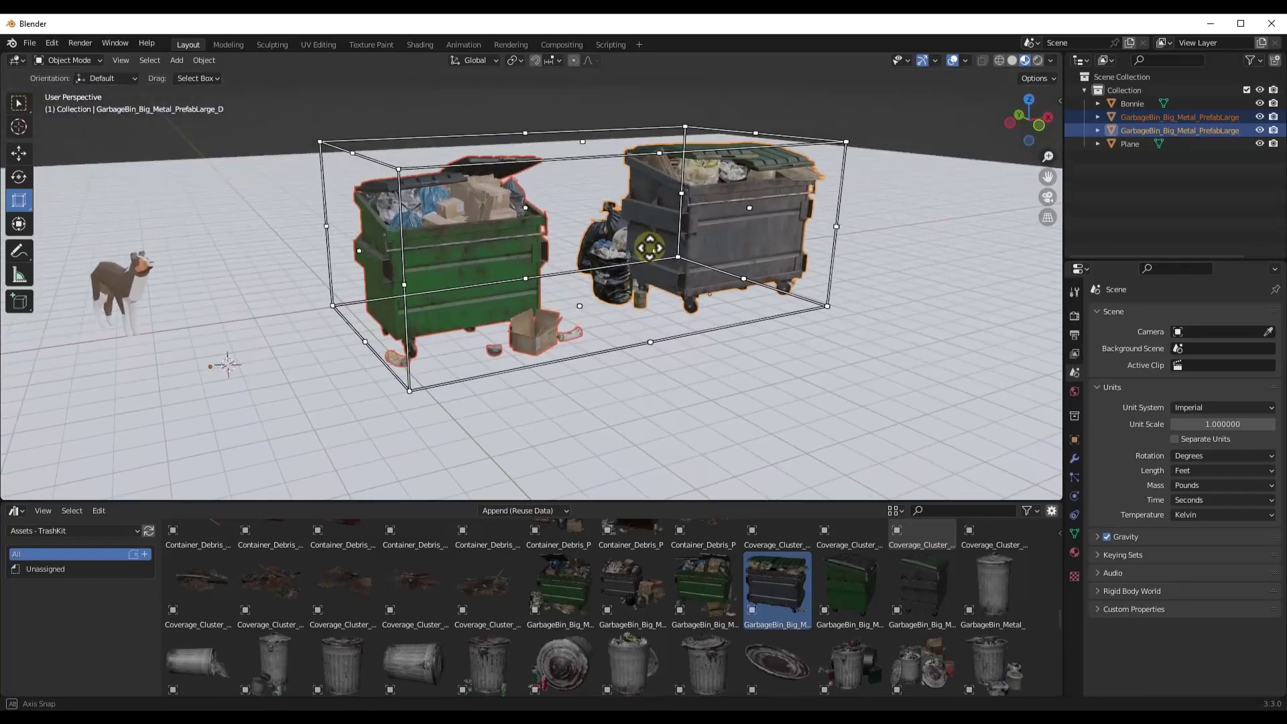
{"action": "left_click_drag", "start_coordinate": [683, 127], "coordinate": [678, 161]}
Reselect the grey and green dumpsters, start a free S scale, then cancel it with right-click.
{"action": "left_click", "coordinate": [859, 118]}
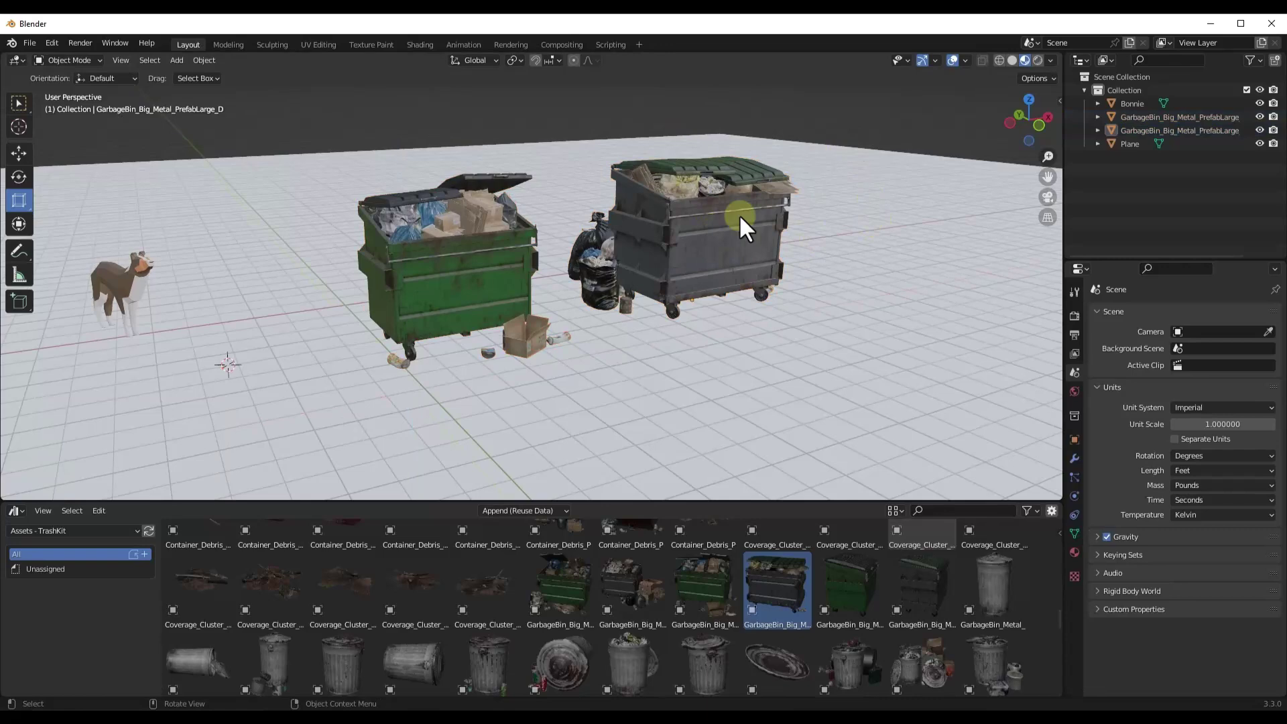
{"action": "left_click", "coordinate": [739, 215]}
{"action": "left_click", "coordinate": [549, 271], "text": "shift"}
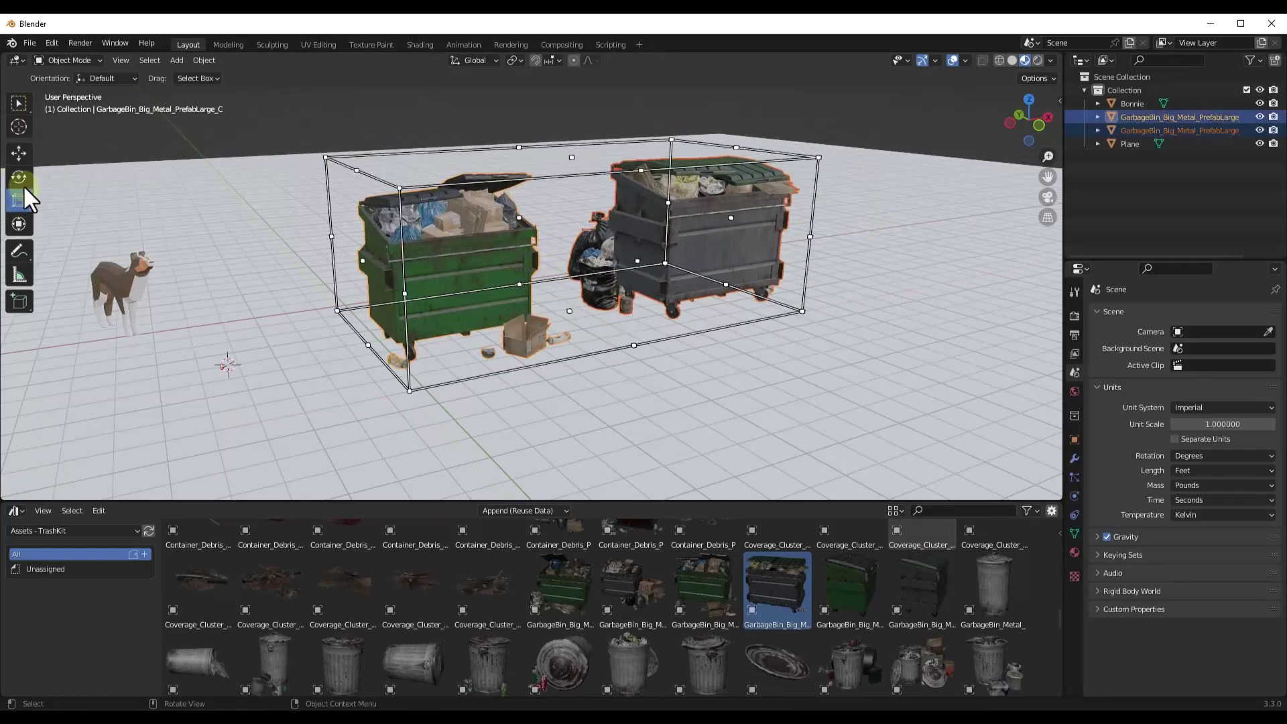
{"action": "left_click", "coordinate": [12, 99]}
{"action": "key", "text": "s"}
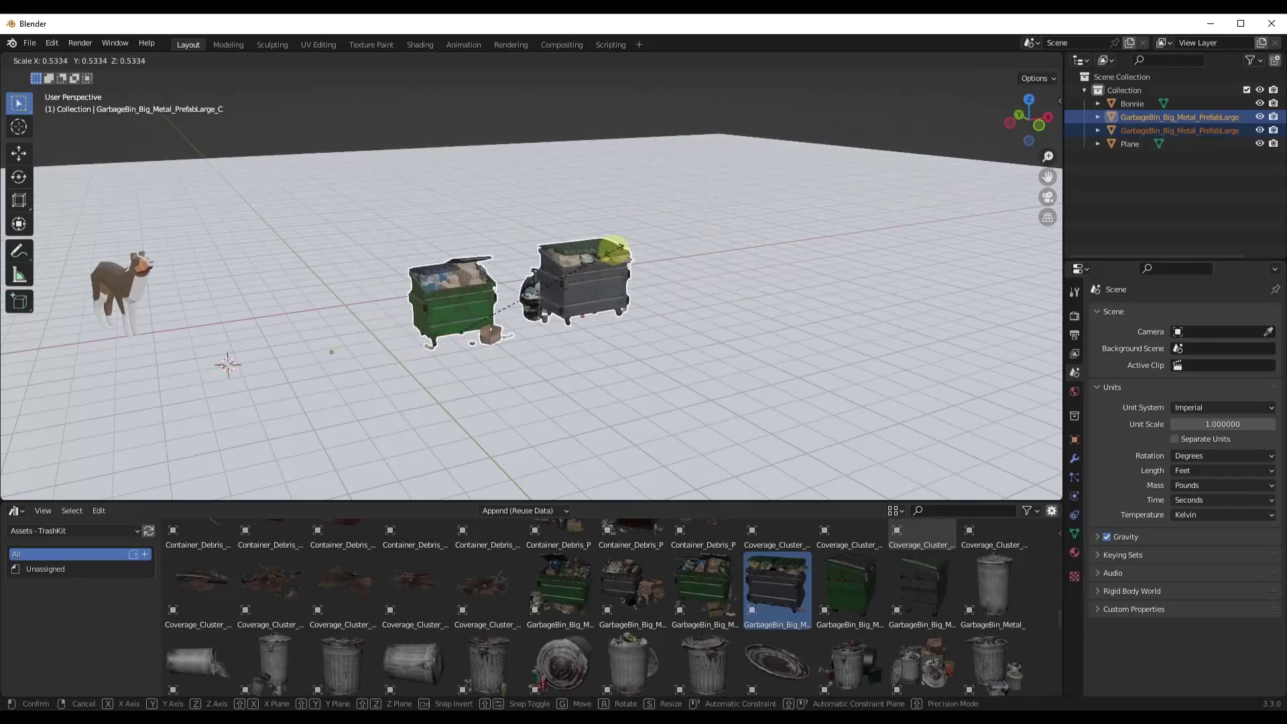
{"action": "right_click", "coordinate": [636, 250]}
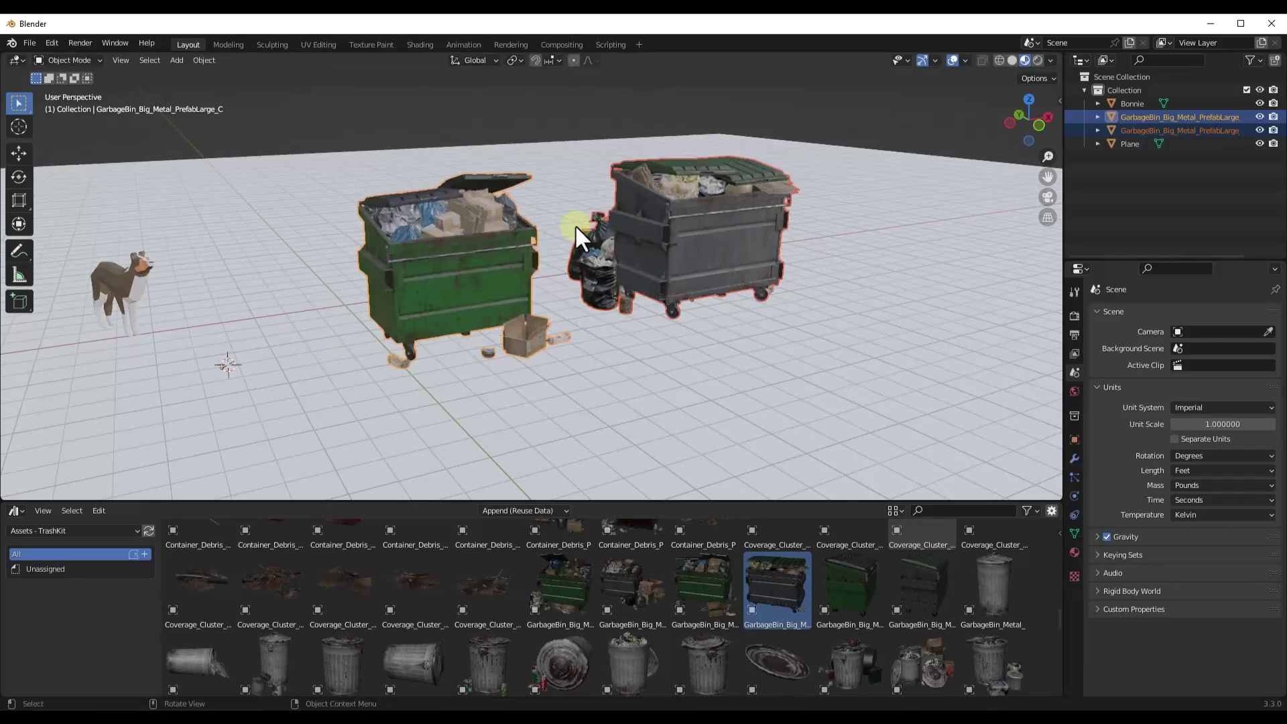
Cage-scale both dumpsters: stretch sideways, reset X scale to 1, then resize uniformly to about 0.977.
{"action": "left_click", "coordinate": [18, 200]}
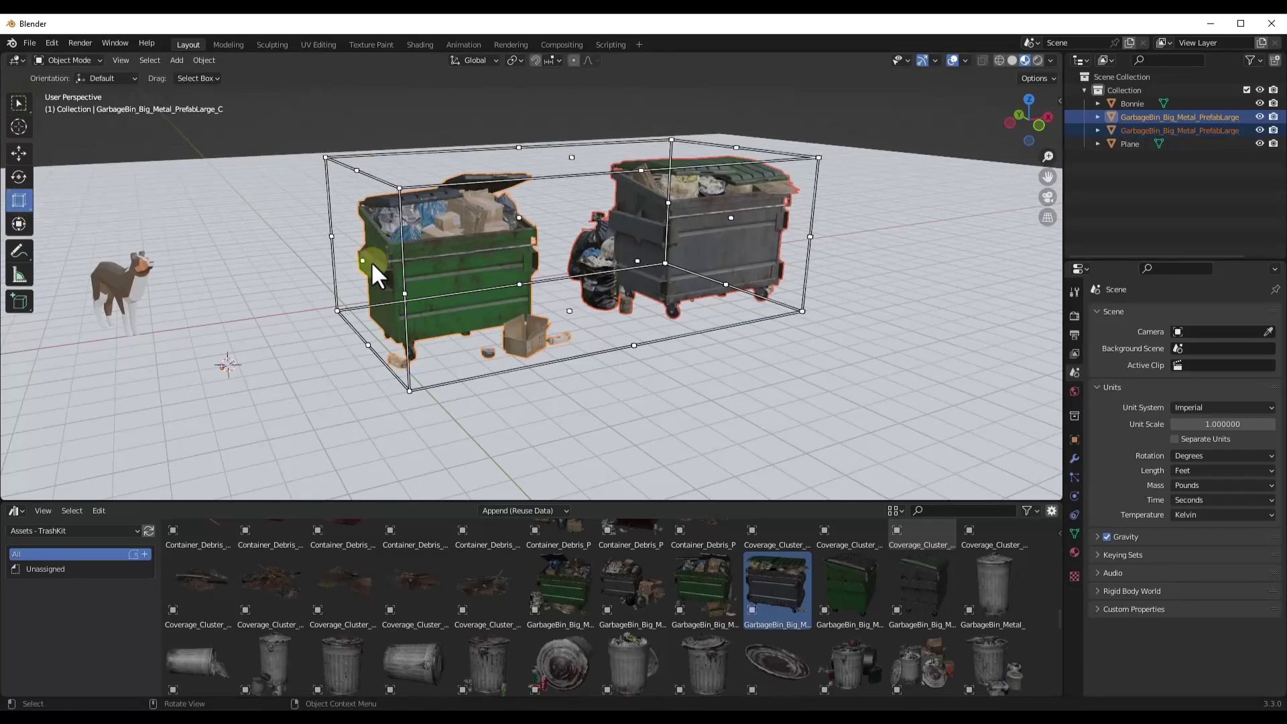
{"action": "mouse_move", "coordinate": [362, 262]}
{"action": "left_mouse_down"}
{"action": "mouse_move", "coordinate": [368, 247]}
{"action": "mouse_move", "coordinate": [448, 252]}
{"action": "mouse_move", "coordinate": [357, 243]}
{"action": "mouse_move", "coordinate": [350, 275]}
{"action": "mouse_move", "coordinate": [375, 272]}
{"action": "mouse_move", "coordinate": [367, 263]}
{"action": "left_mouse_up"}
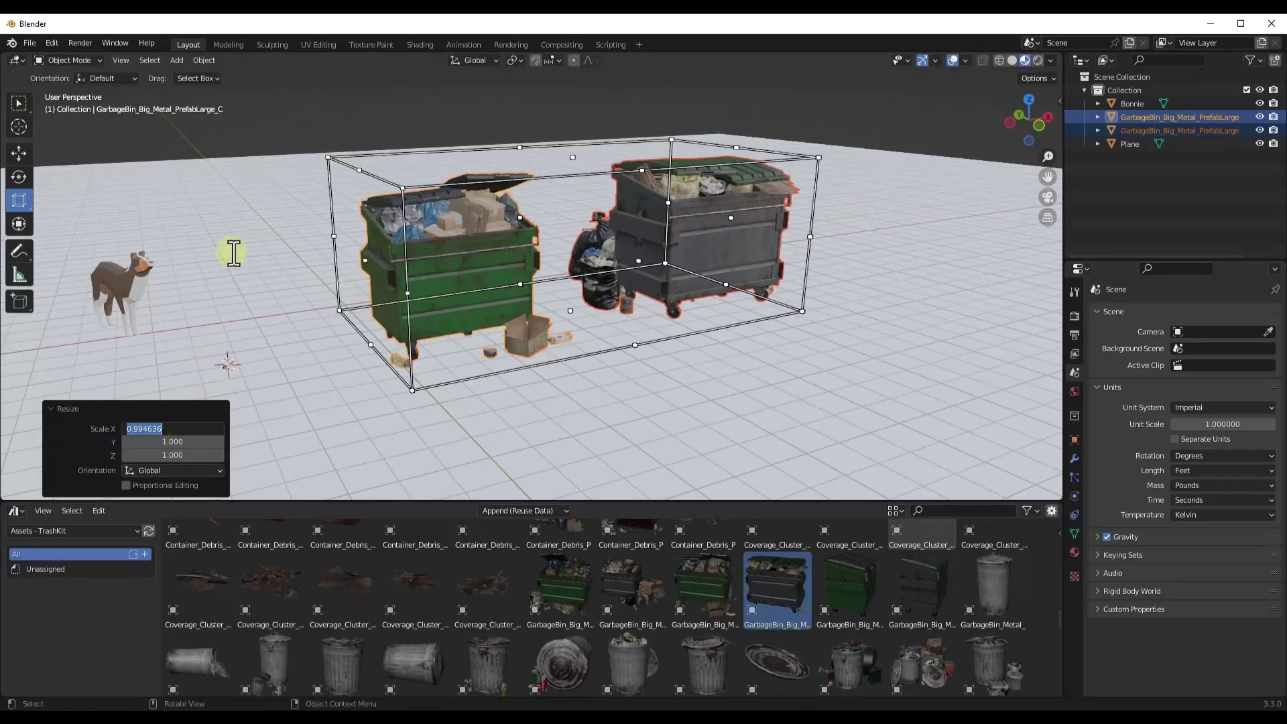
{"action": "key", "text": "Return"}
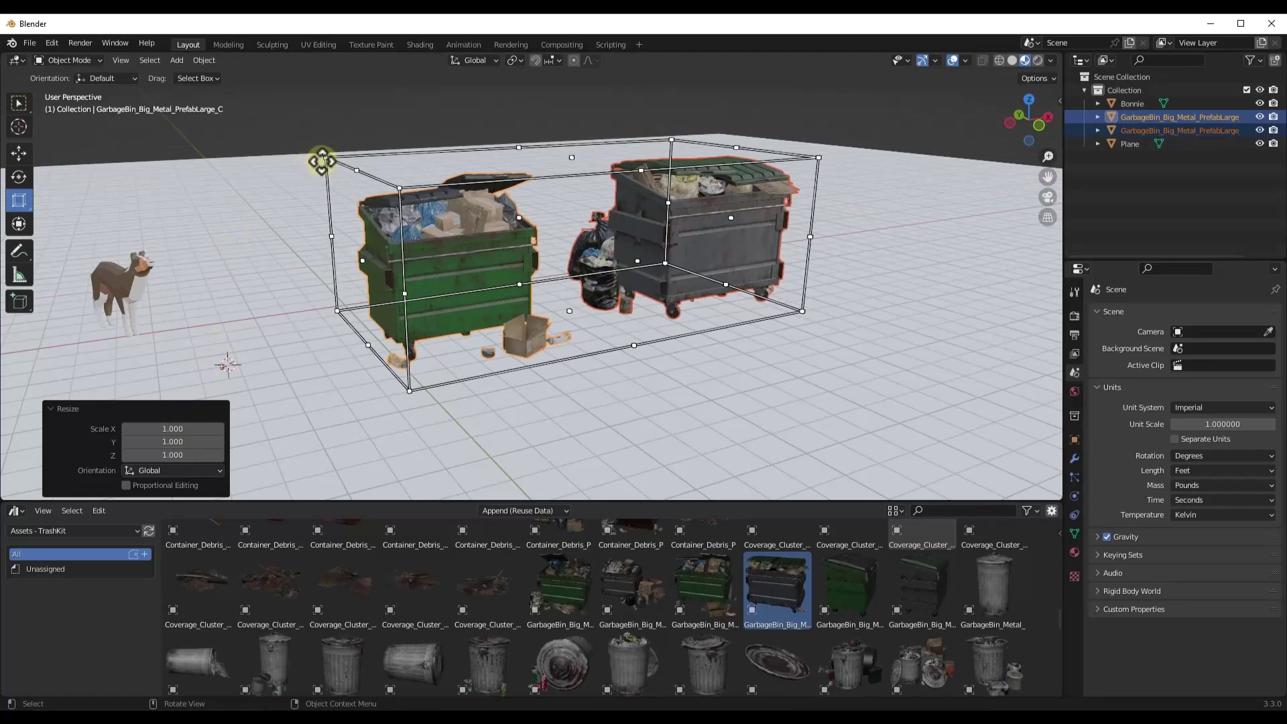
{"action": "left_click_drag", "start_coordinate": [312, 162], "coordinate": [571, 146]}
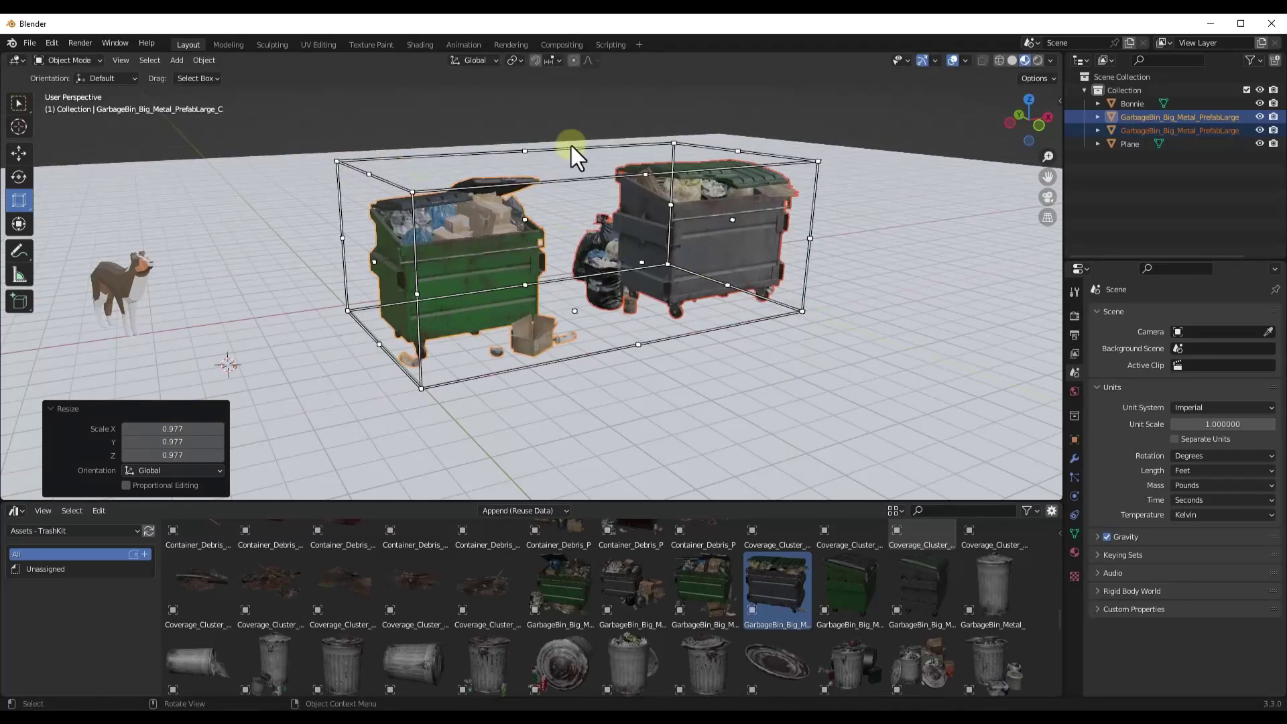
{"action": "left_click_drag", "start_coordinate": [676, 143], "coordinate": [701, 132]}
Deselect all, then with Select Box select the green dumpster and add the grey one.
{"action": "left_click", "coordinate": [77, 146]}
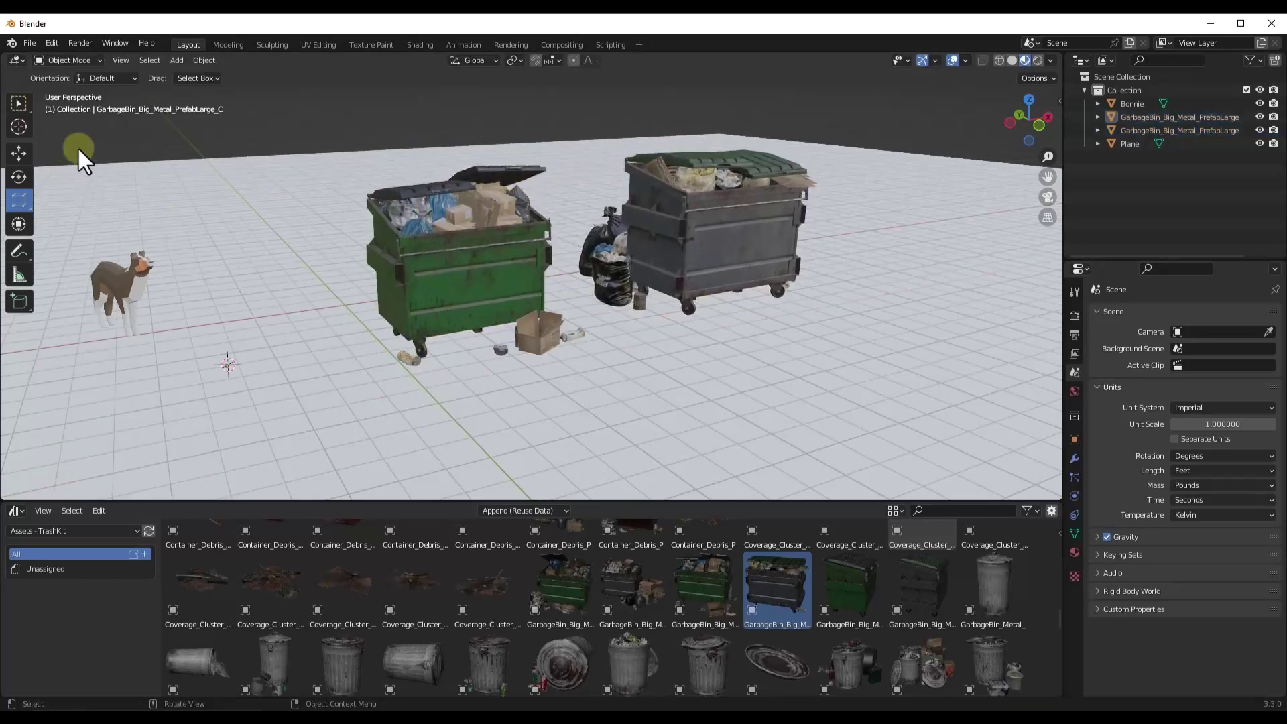
{"action": "left_click", "coordinate": [20, 102]}
{"action": "left_click", "coordinate": [505, 267]}
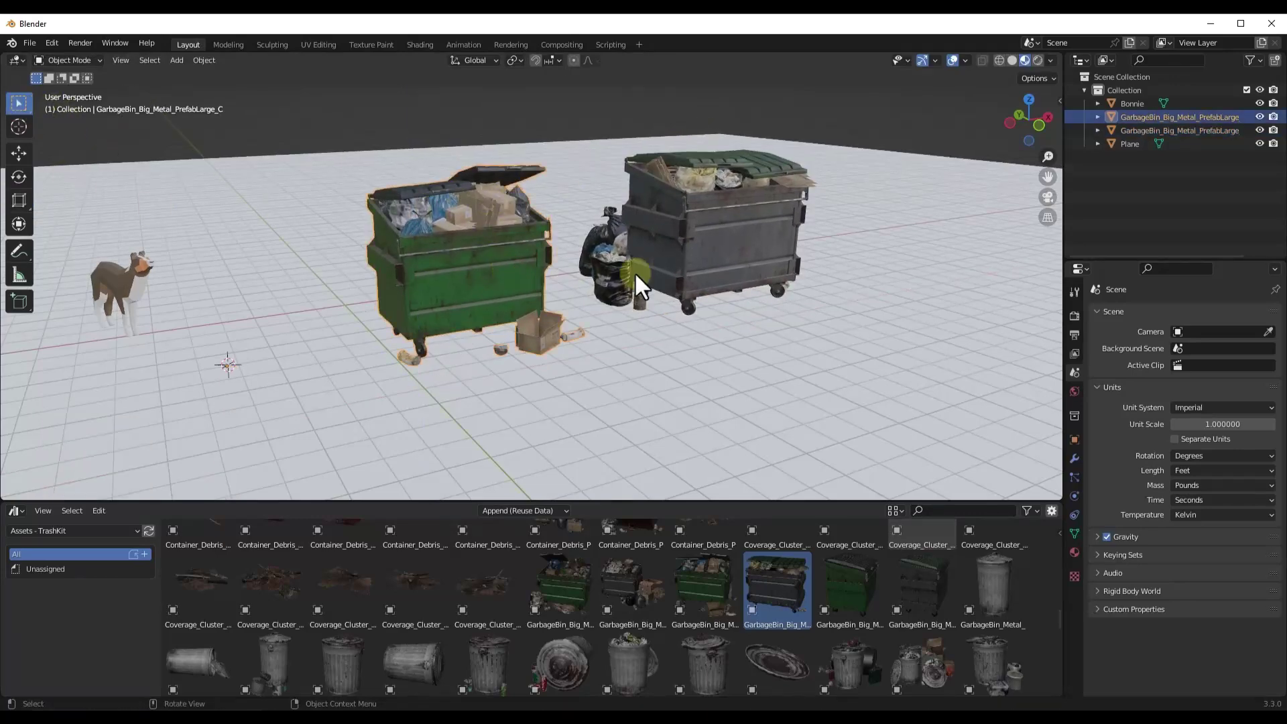
{"action": "left_click", "coordinate": [685, 298], "text": "shift"}
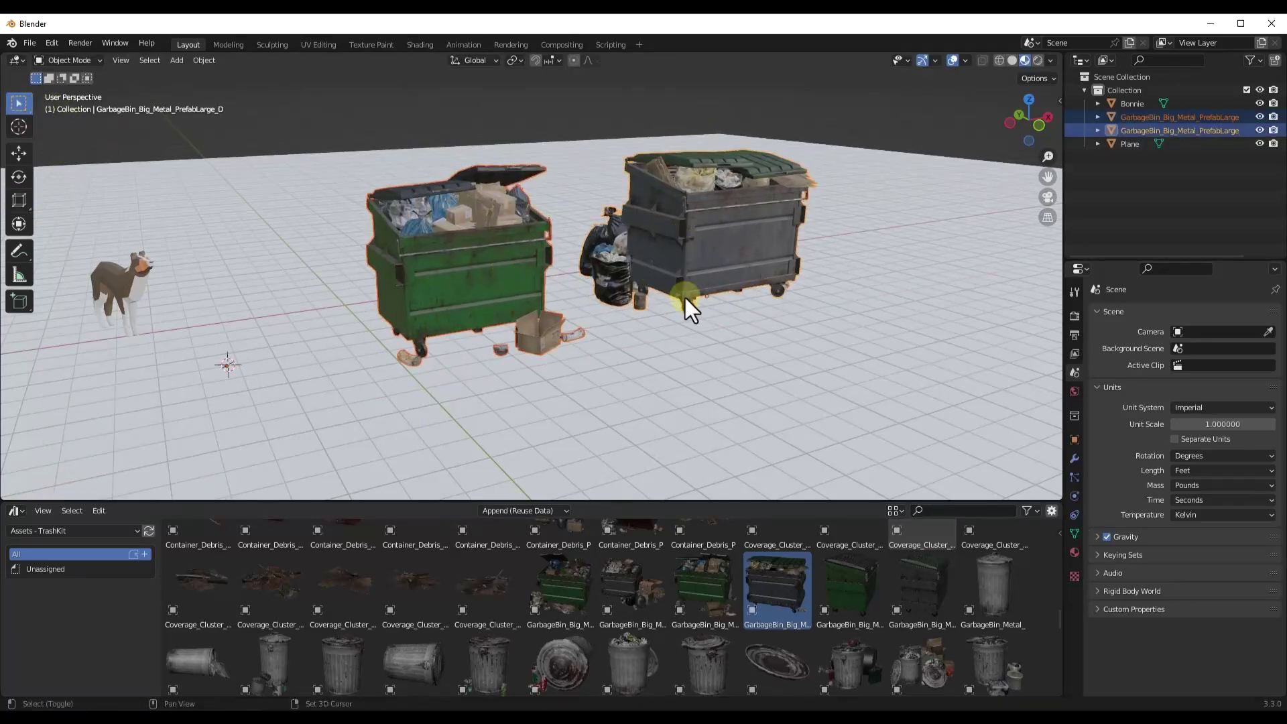
{"action": "left_click", "coordinate": [489, 276]}
{"action": "left_click", "coordinate": [677, 226], "text": "shift"}
Choose Scale Cage from the Shift+Space tool menu and stretch both dumpsters vertically to about 1.04.
{"action": "key", "text": "shift+space"}
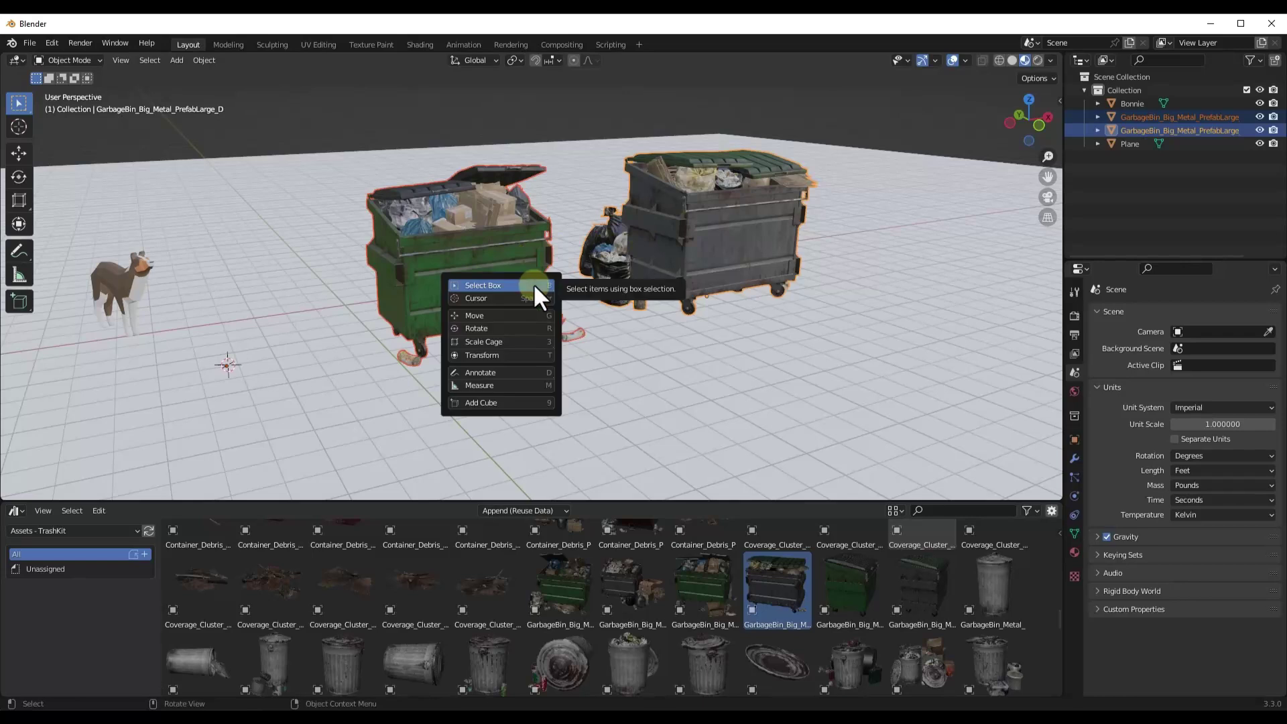
{"action": "left_click", "coordinate": [526, 342]}
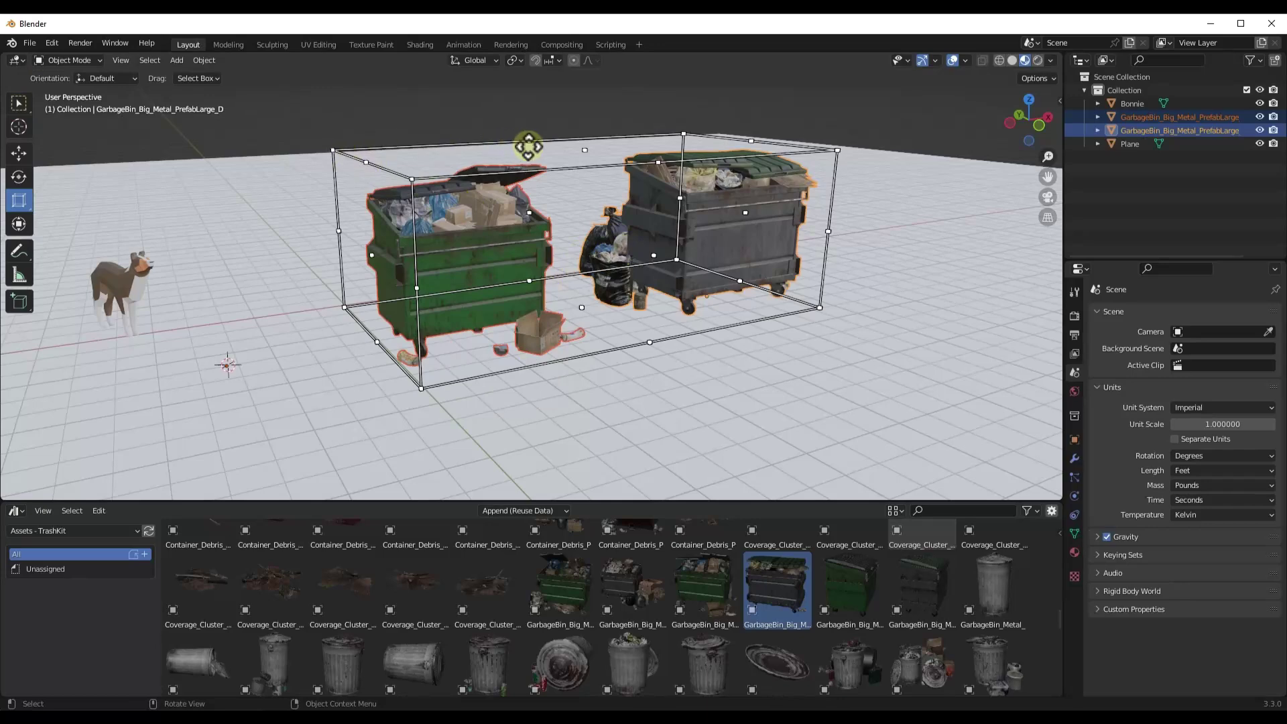
{"action": "mouse_move", "coordinate": [584, 148]}
{"action": "left_mouse_down"}
{"action": "mouse_move", "coordinate": [583, 177]}
{"action": "mouse_move", "coordinate": [588, 161]}
{"action": "left_mouse_up"}
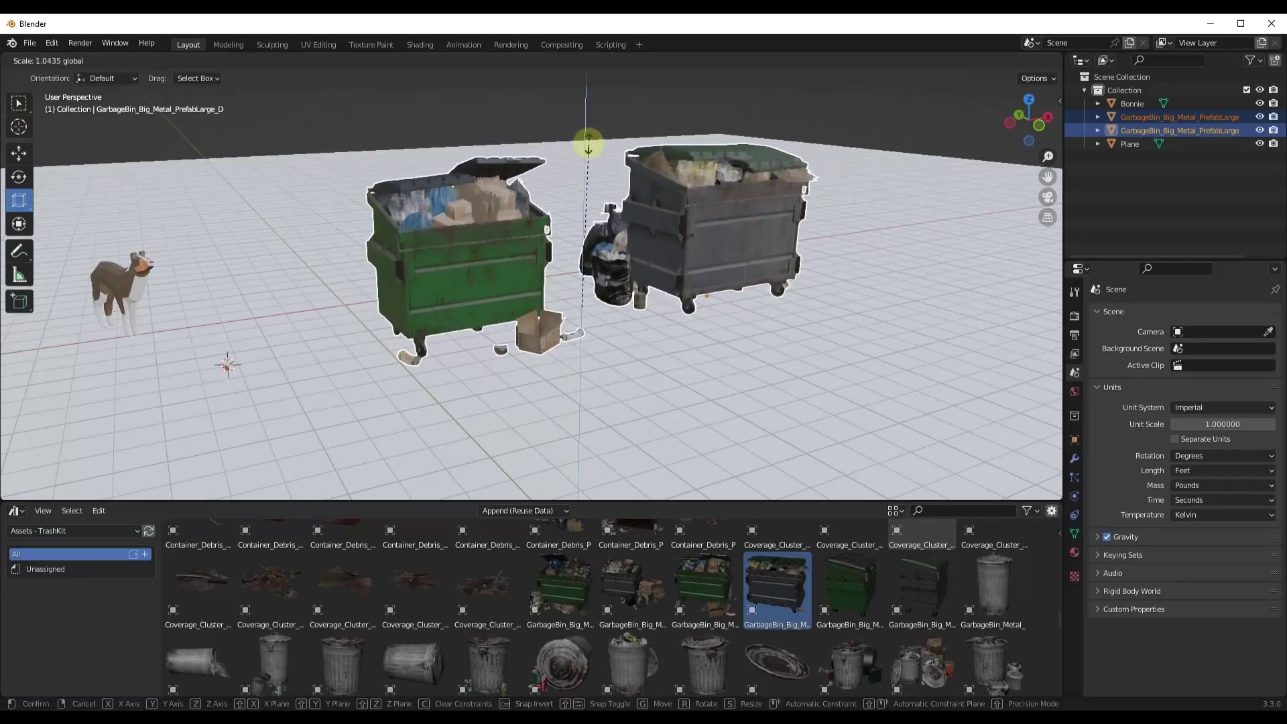
Confirm the vertical stretch, add the dog to the selection, and frame the selected objects.
{"action": "left_click", "coordinate": [587, 168]}
{"action": "left_click", "coordinate": [137, 274], "text": "shift"}
{"action": "key", "text": "KP_Decimal"}
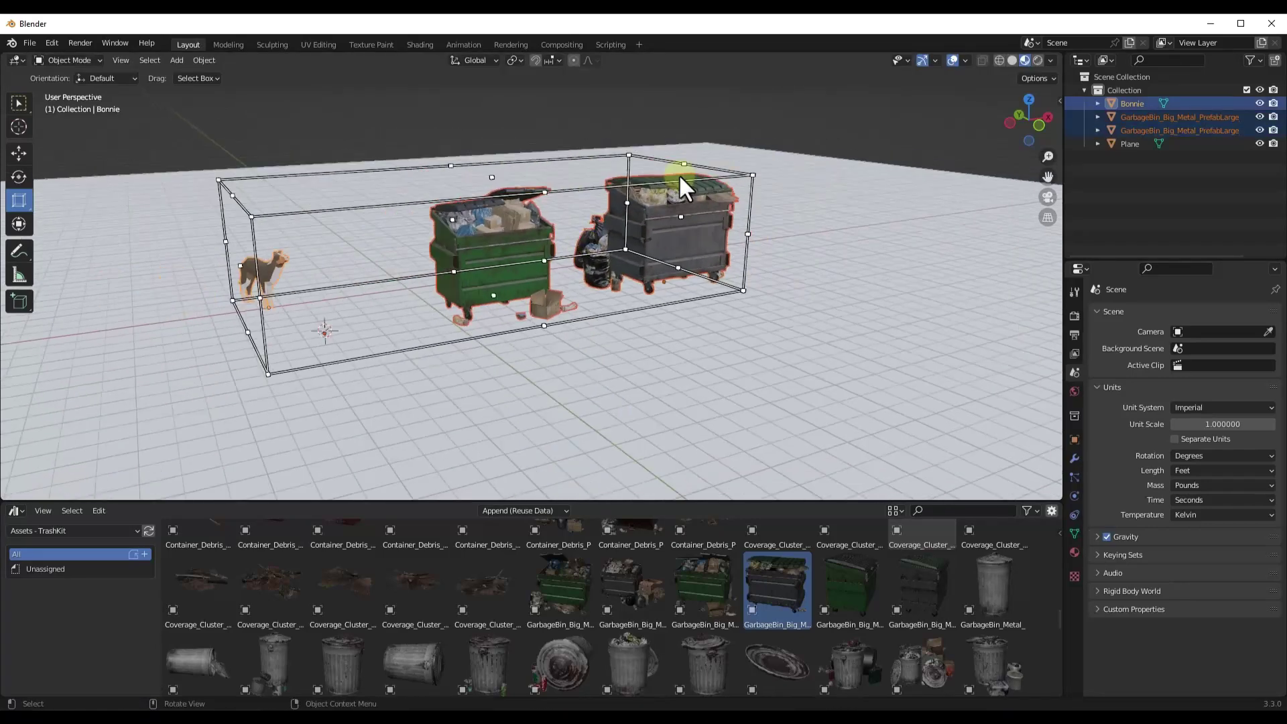
Shrink the dog and both dumpsters together to 0.581 and open the Object > Apply menu.
{"action": "left_click_drag", "start_coordinate": [628, 159], "coordinate": [612, 187]}
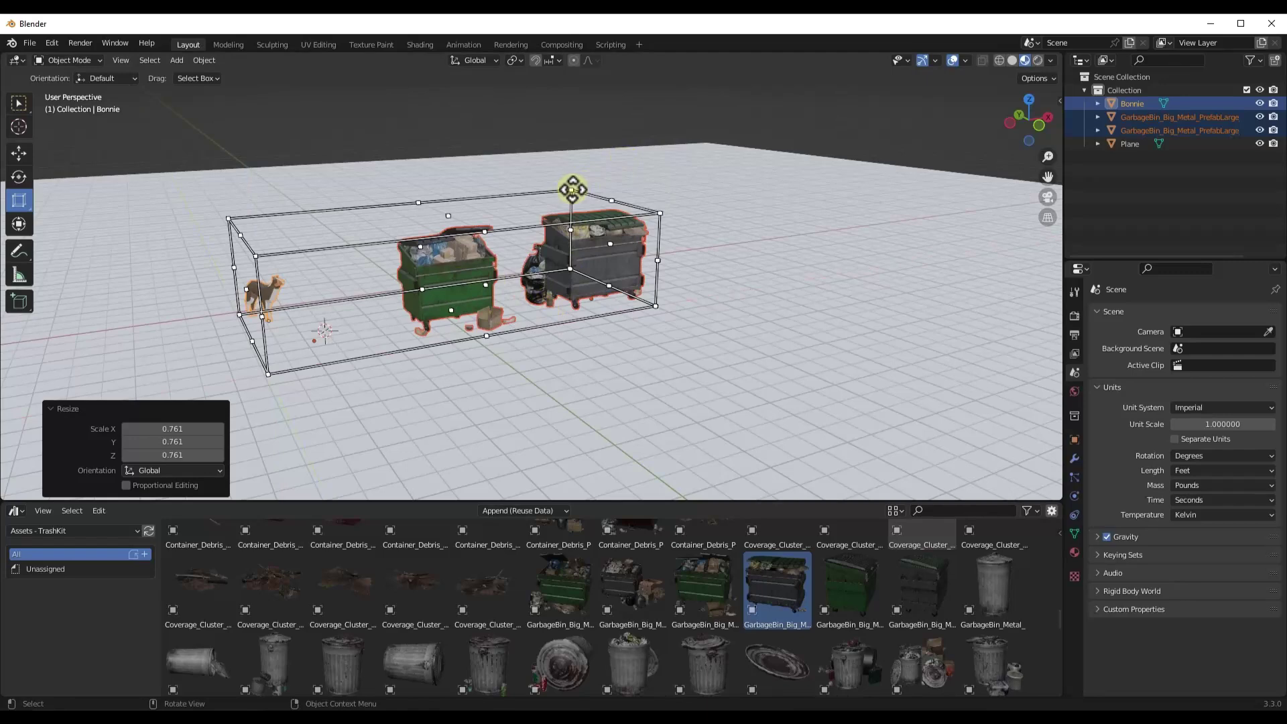
{"action": "left_click_drag", "start_coordinate": [572, 189], "coordinate": [502, 253]}
{"action": "scroll", "coordinate": [670, 198], "scroll_direction": "up", "scroll_amount": 5}
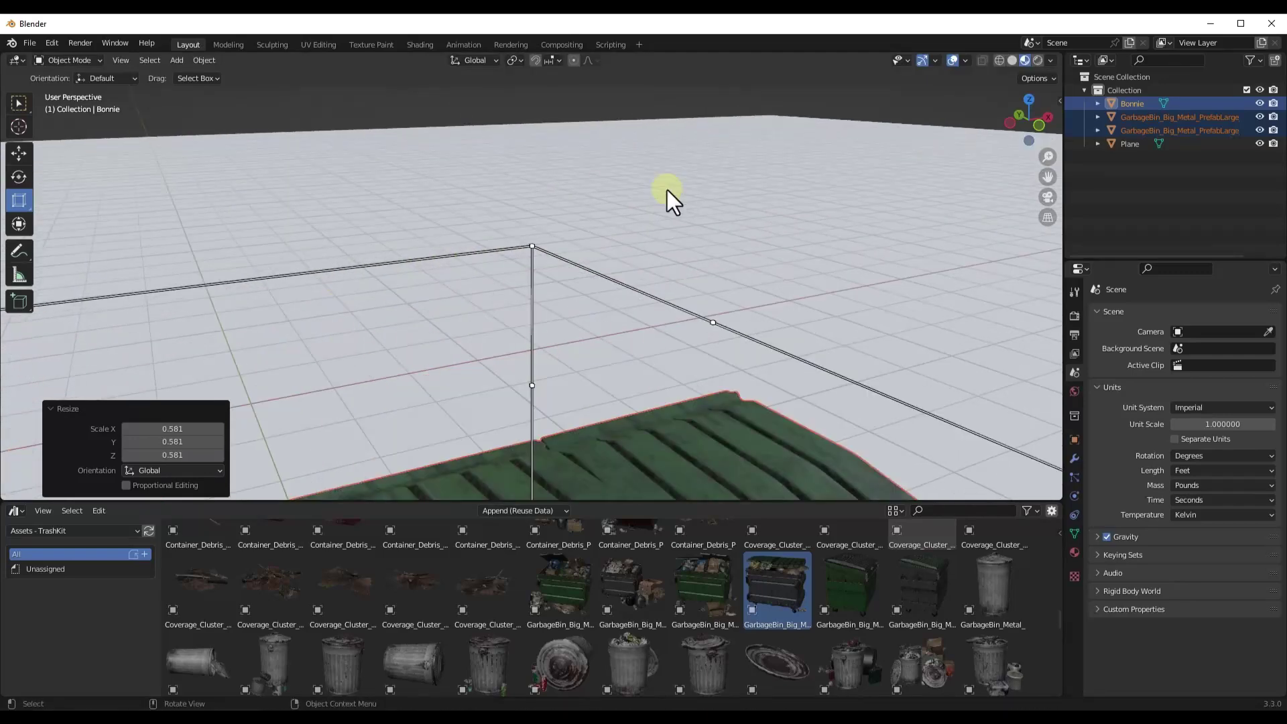
{"action": "scroll", "coordinate": [671, 197], "scroll_direction": "down", "scroll_amount": 8}
{"action": "scroll", "coordinate": [618, 204], "scroll_direction": "up", "scroll_amount": 6}
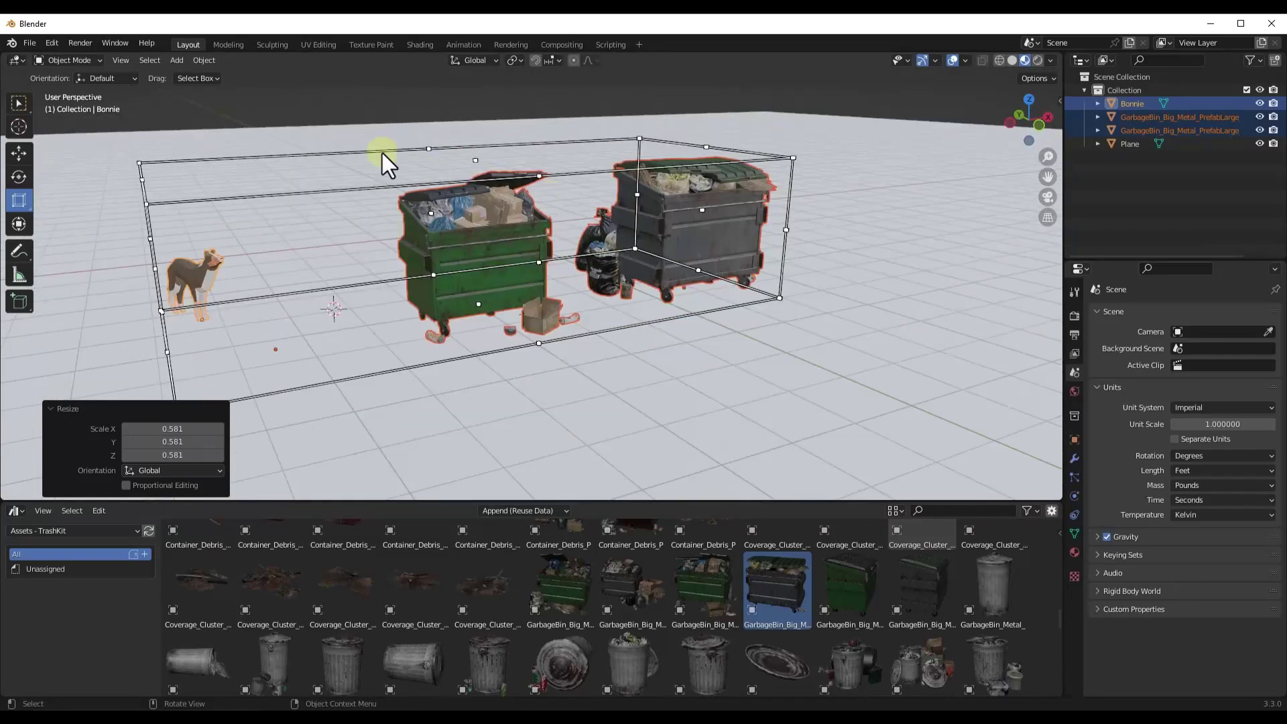
{"action": "left_click", "coordinate": [204, 60]}
{"action": "mouse_move", "coordinate": [235, 129]}
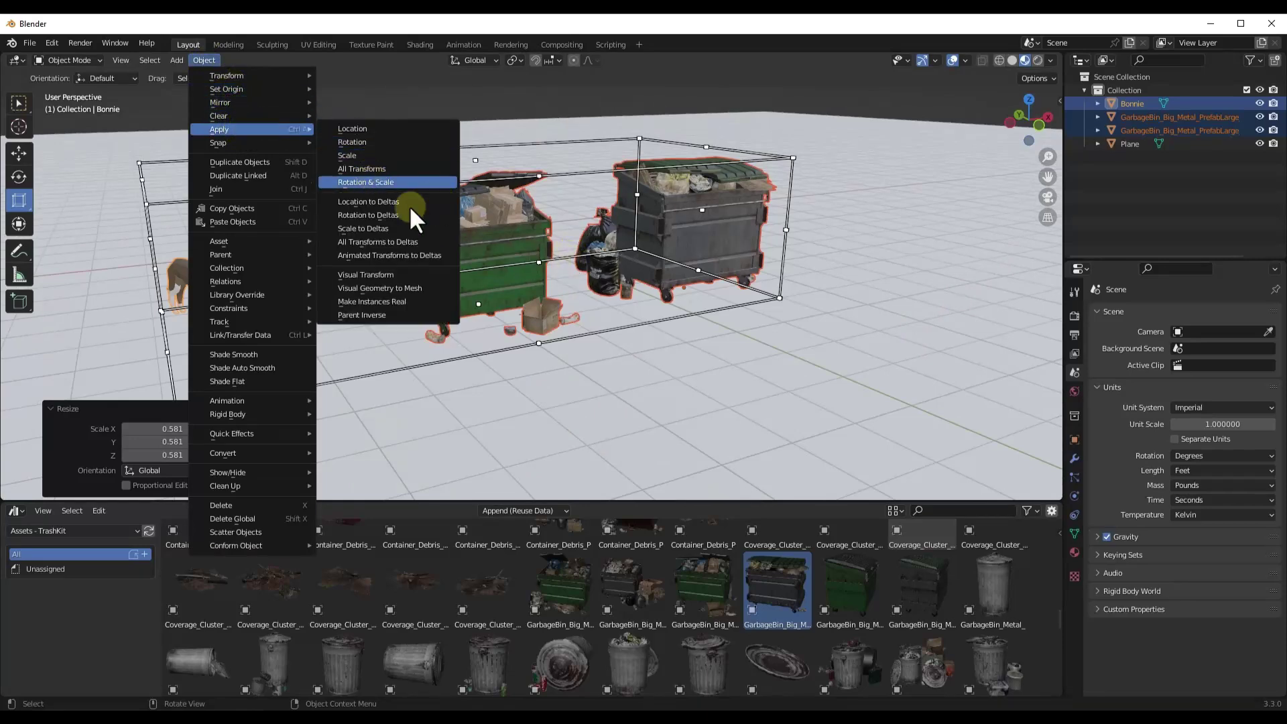
Apply Rotation & Scale to the dog and both dumpsters, baking in the 0.581 resize.
{"action": "left_click", "coordinate": [380, 183]}
{"action": "middle_click_drag", "start_coordinate": [399, 229], "coordinate": [627, 242]}
{"action": "scroll", "coordinate": [708, 251], "scroll_direction": "up", "scroll_amount": 2}
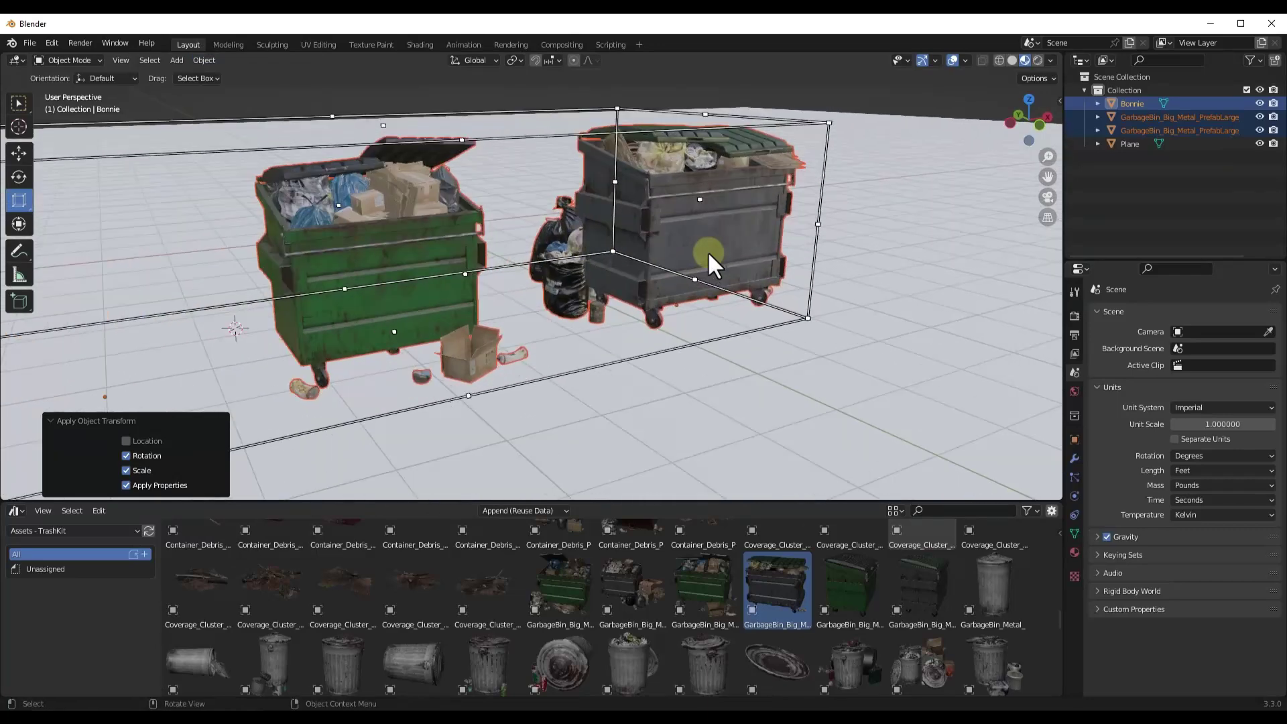
{"action": "scroll", "coordinate": [708, 251], "scroll_direction": "down", "scroll_amount": 2}
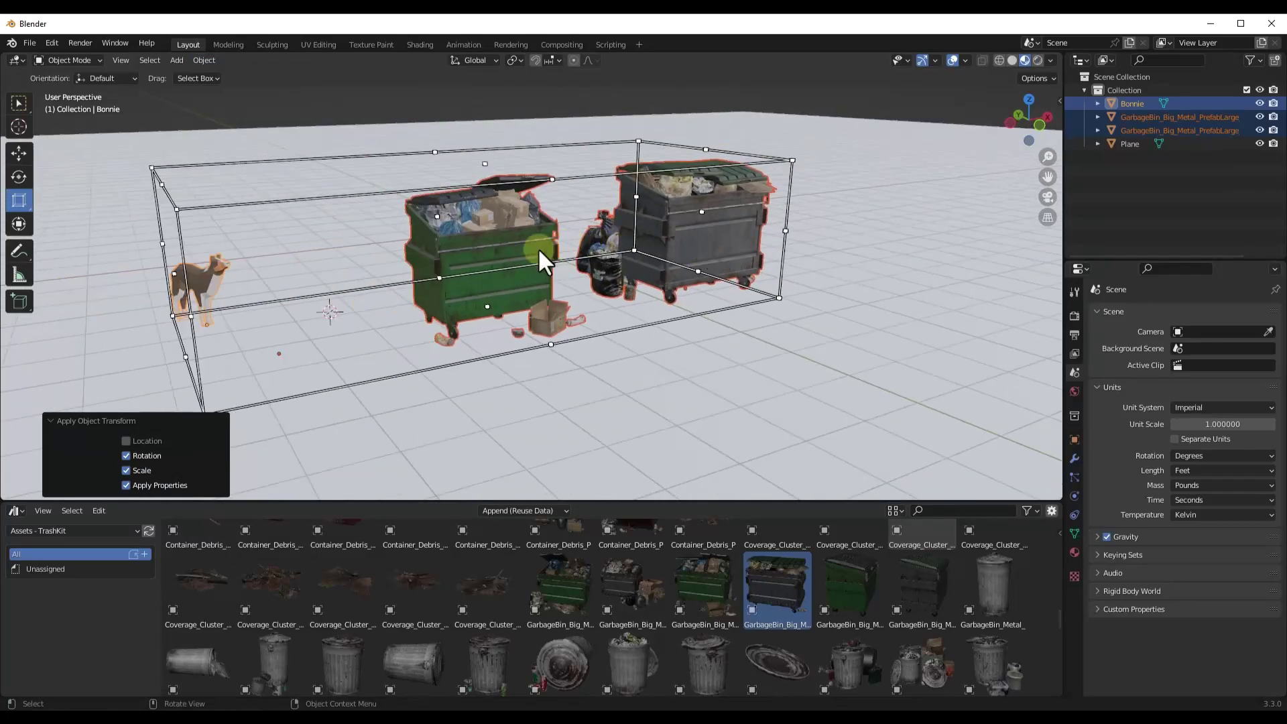